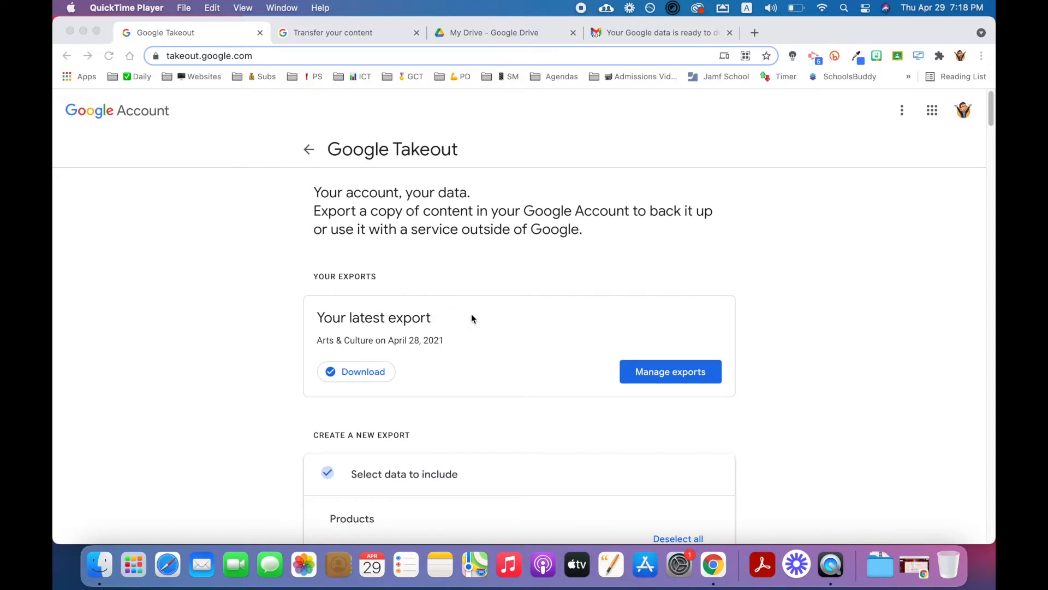
click(471, 34)
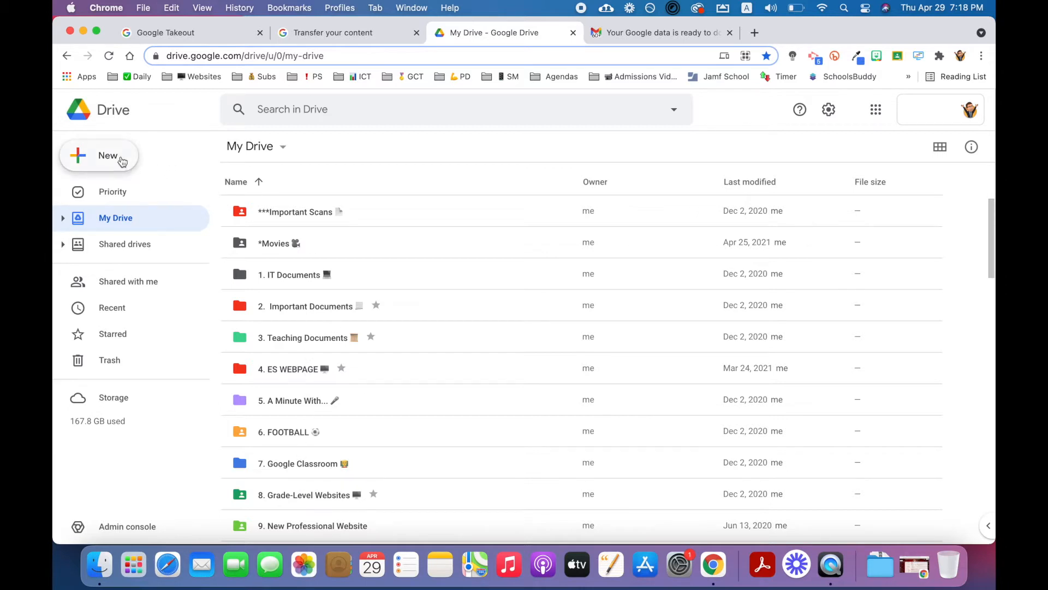
click(122, 160)
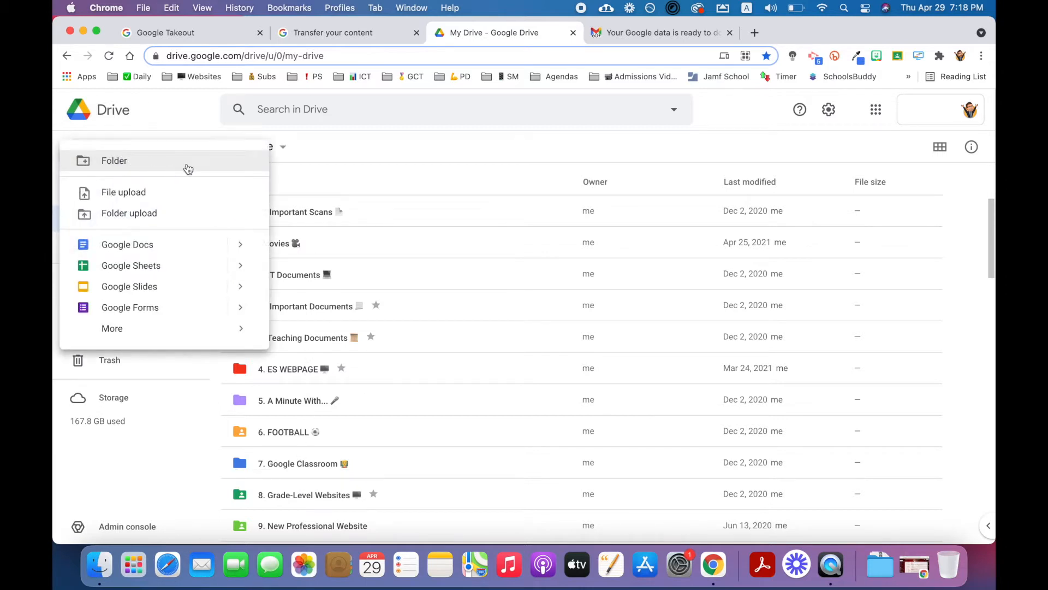
click(356, 170)
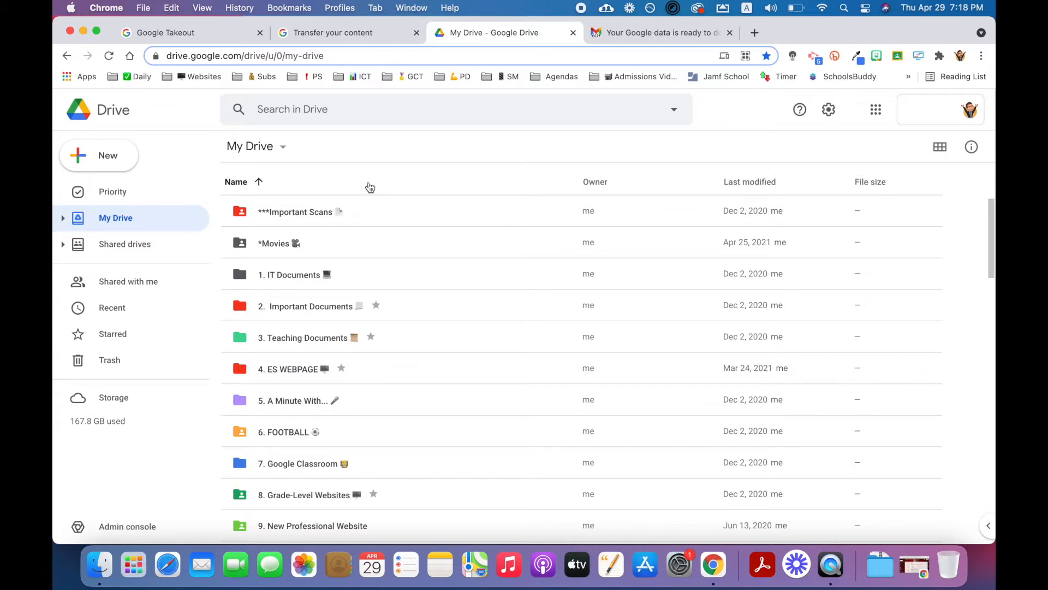
click(194, 32)
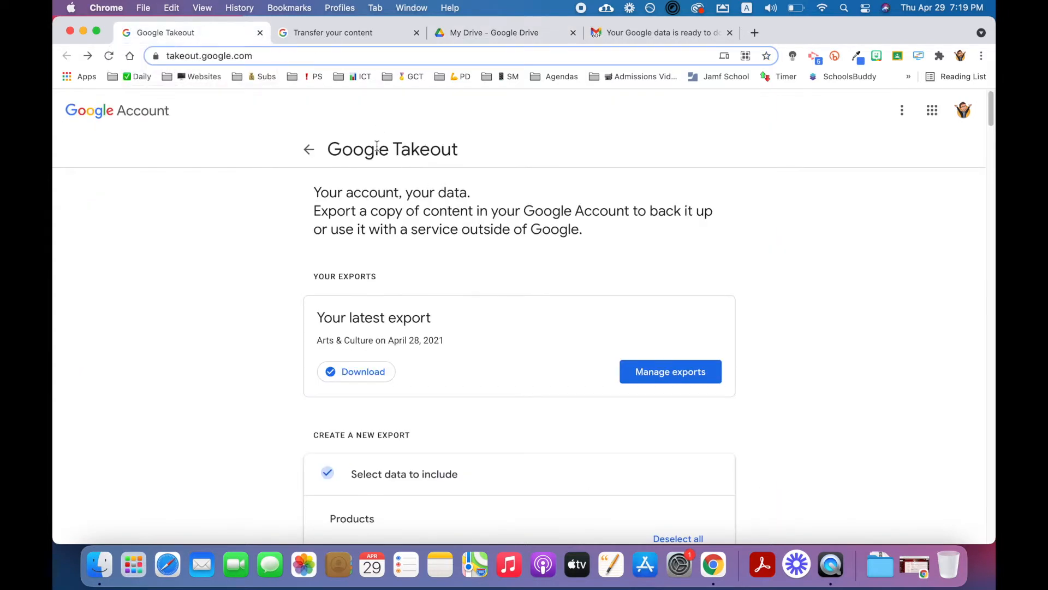
Step: Deselect all products in the new Takeout export's list of data to include
scroll(448, 246, down, 5)
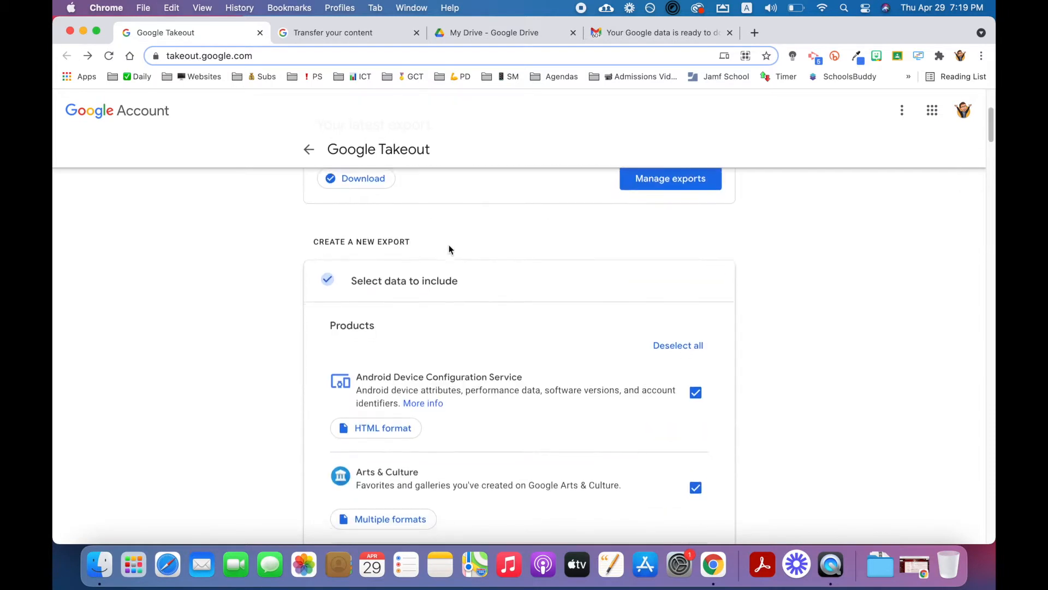
scroll(450, 248, down, 5)
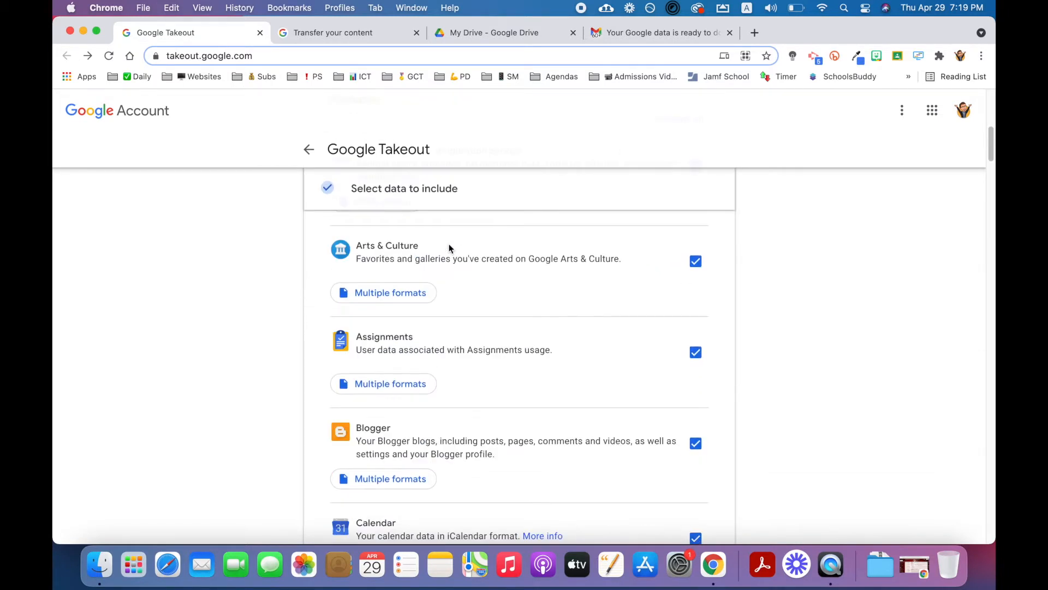
scroll(450, 249, down, 5)
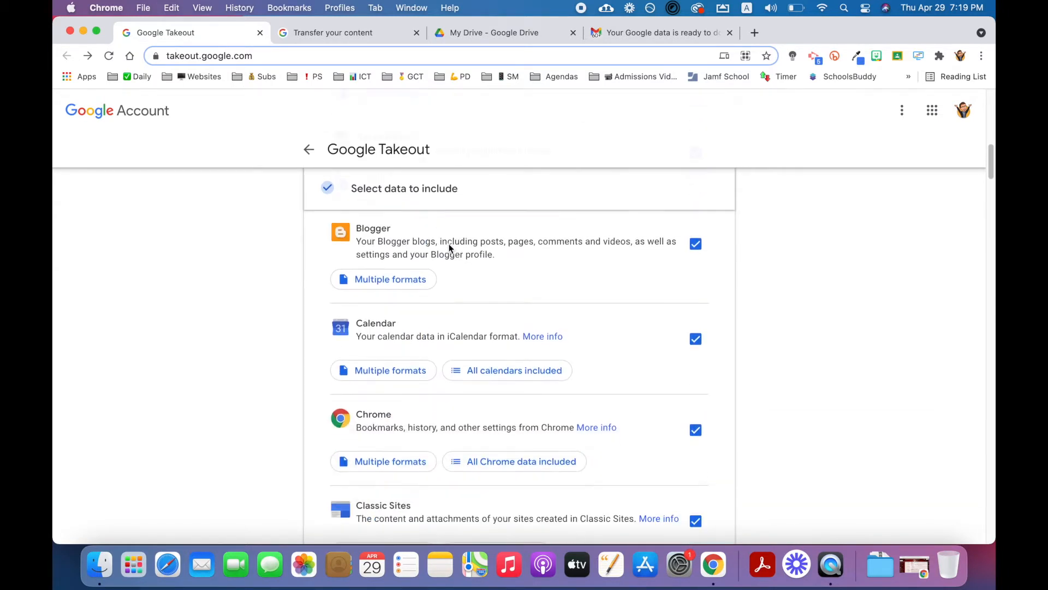
scroll(448, 246, up, 15)
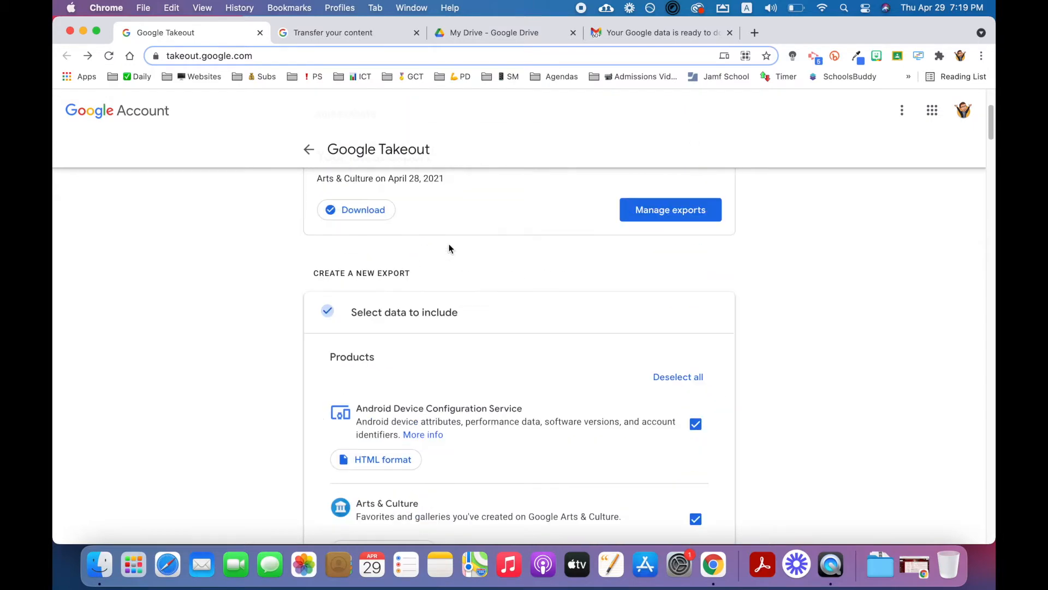
scroll(464, 276, down, 2)
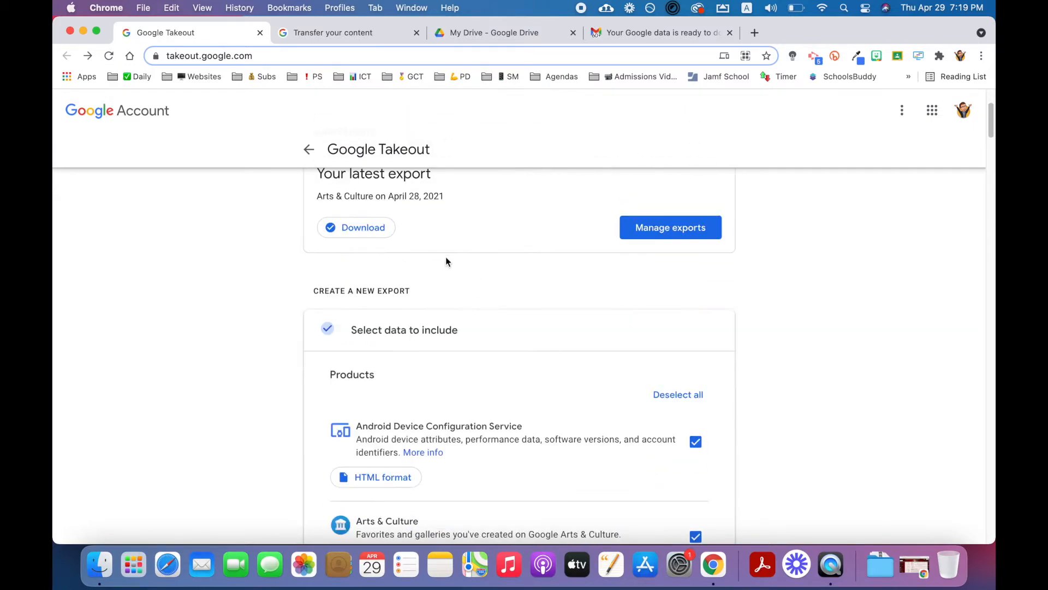
click(670, 399)
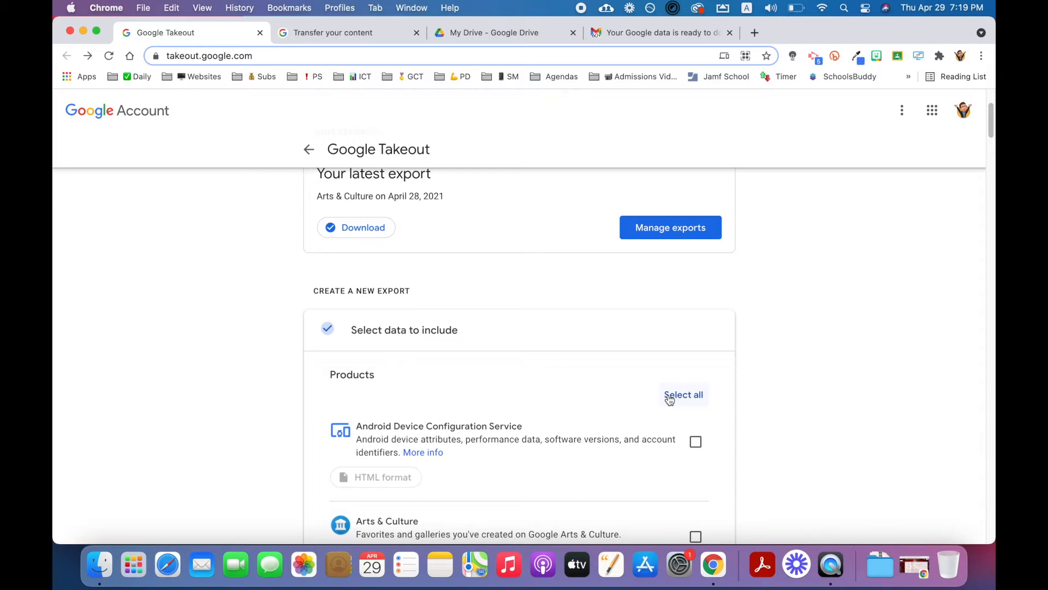
Step: Include Chrome in the new export's selected products
scroll(669, 398, down, 5)
scroll(667, 394, down, 6)
scroll(666, 394, down, 3)
click(695, 429)
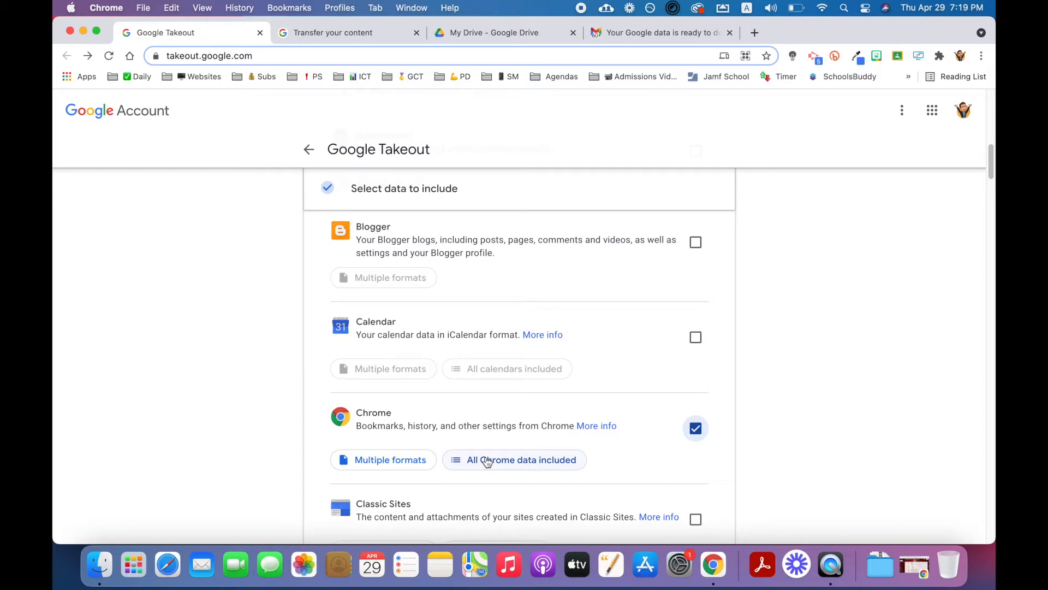
Step: Limit the exported Chrome data to Bookmarks and Extensions only
click(457, 463)
click(467, 239)
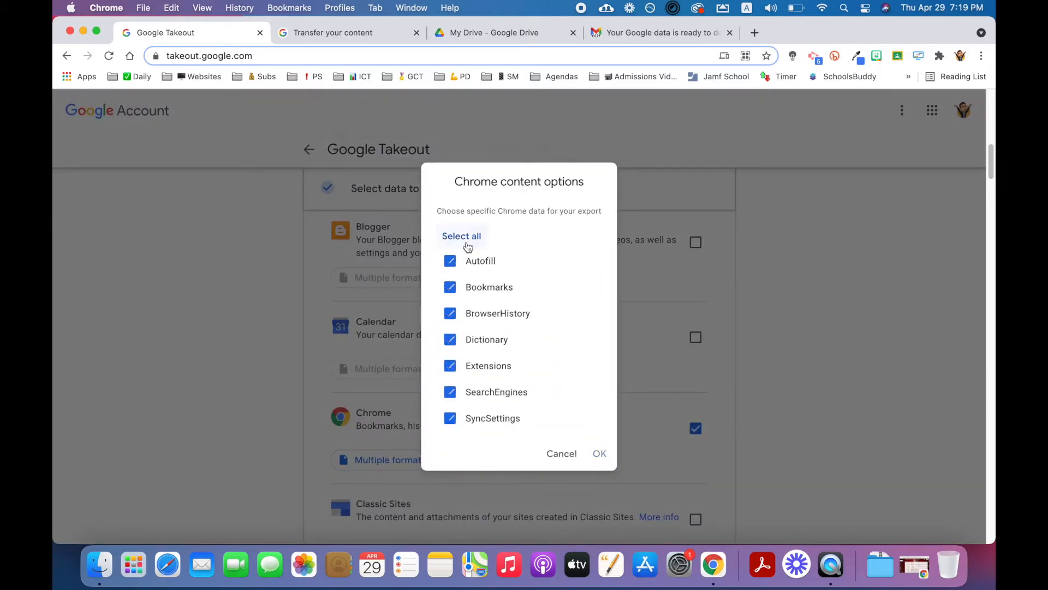
click(451, 287)
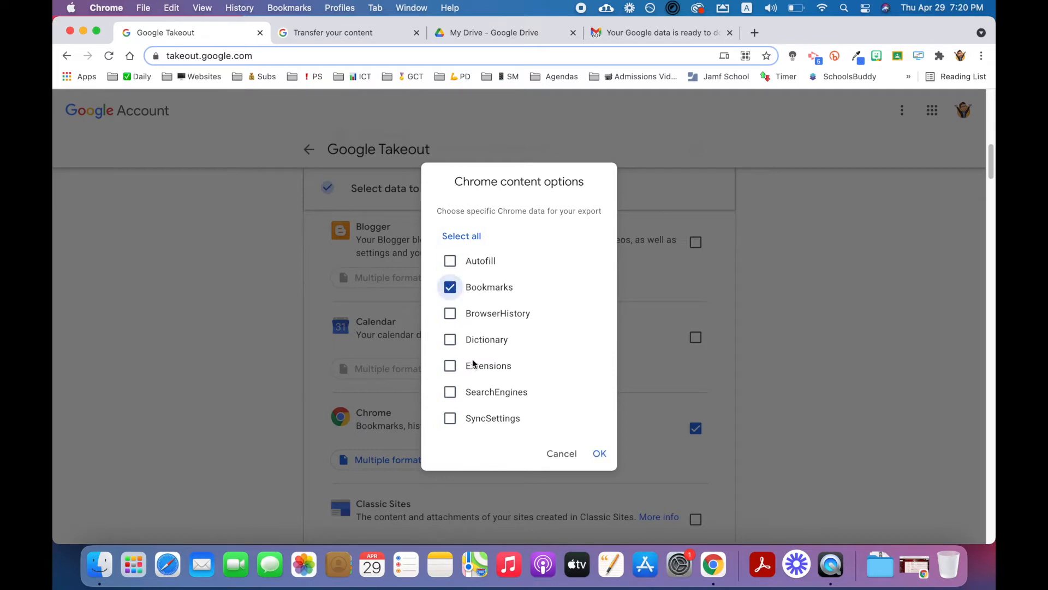
click(451, 365)
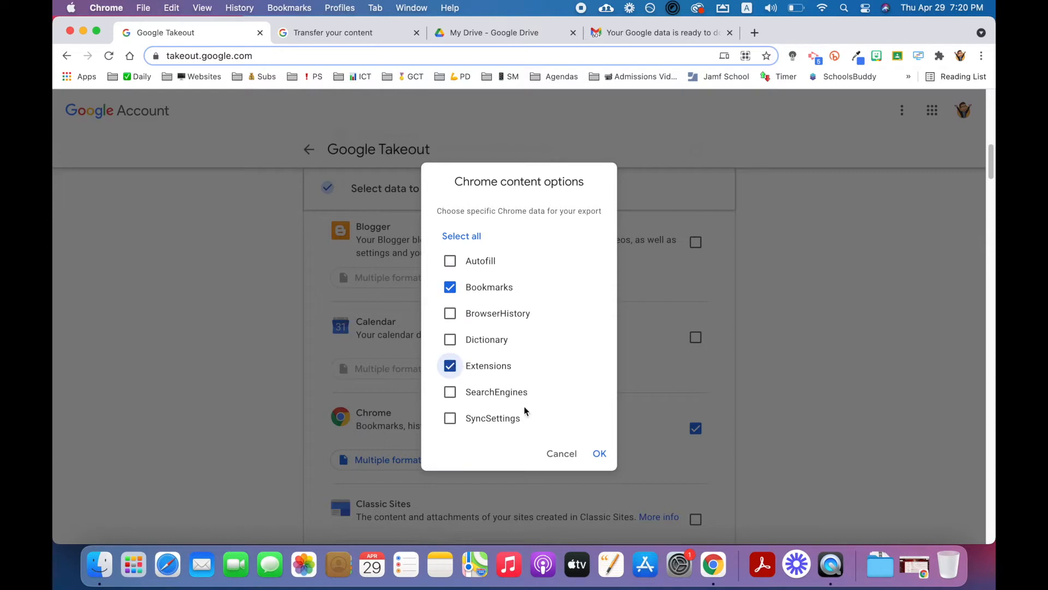
click(600, 455)
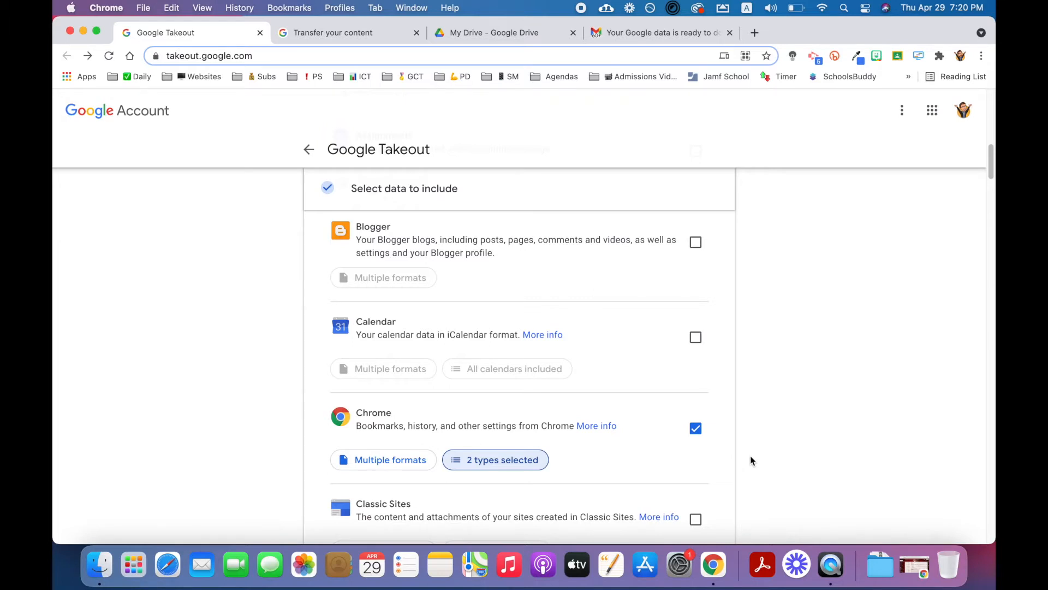
Step: Add Classroom to the products included in the export
scroll(751, 453, down, 3)
scroll(751, 454, down, 2)
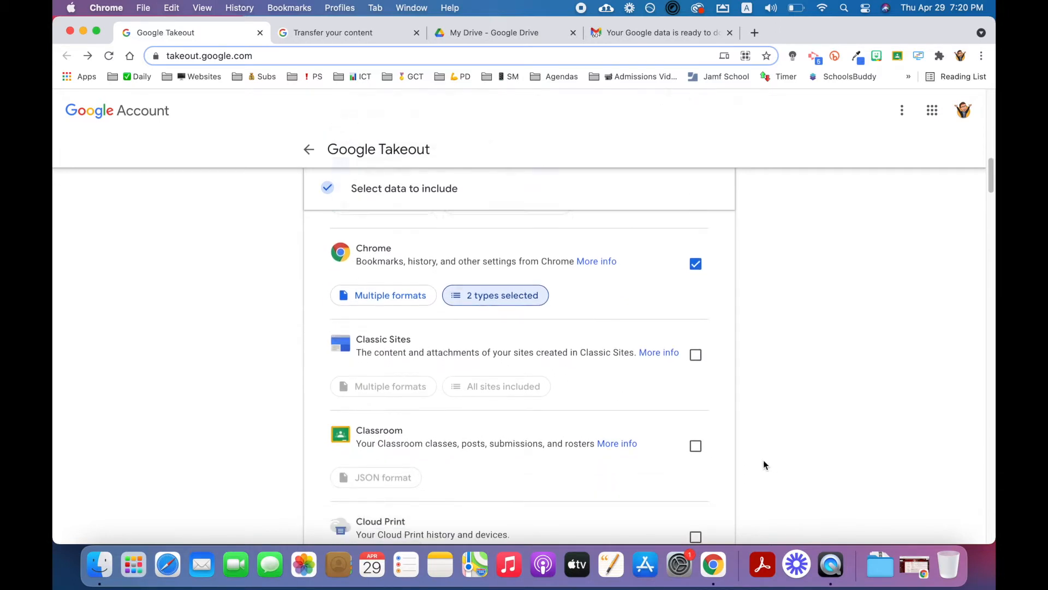
click(695, 446)
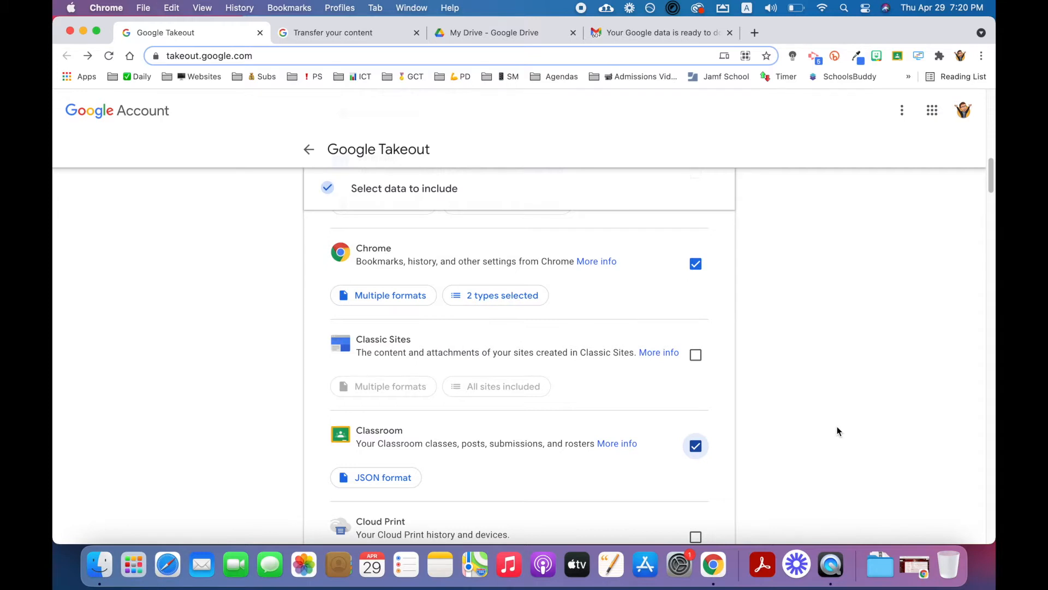
Step: Add Drive to the products included in the export
scroll(838, 431, down, 4)
scroll(833, 395, down, 10)
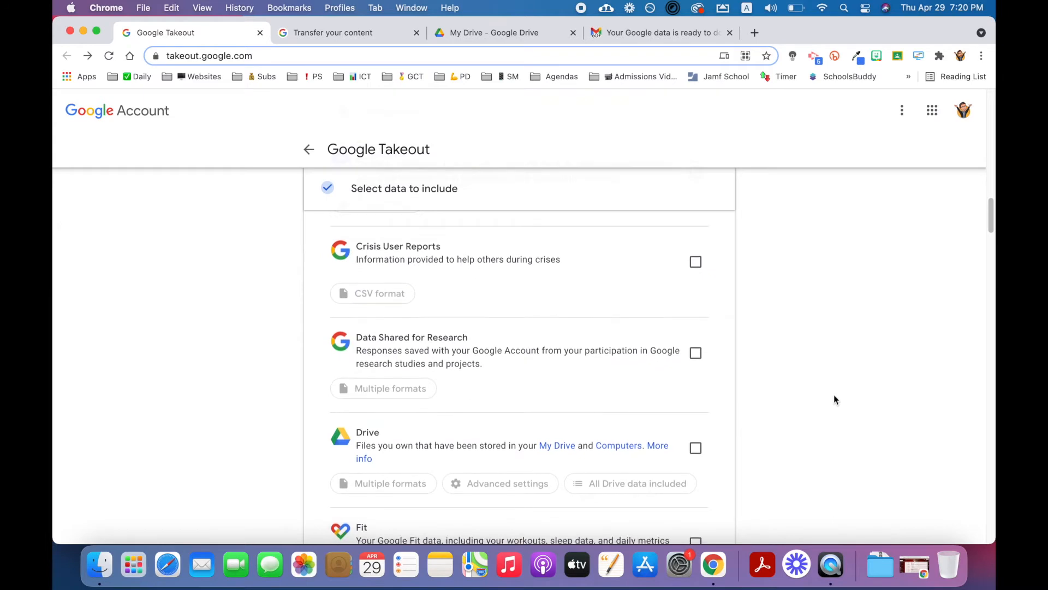
scroll(819, 404, down, 1)
click(696, 427)
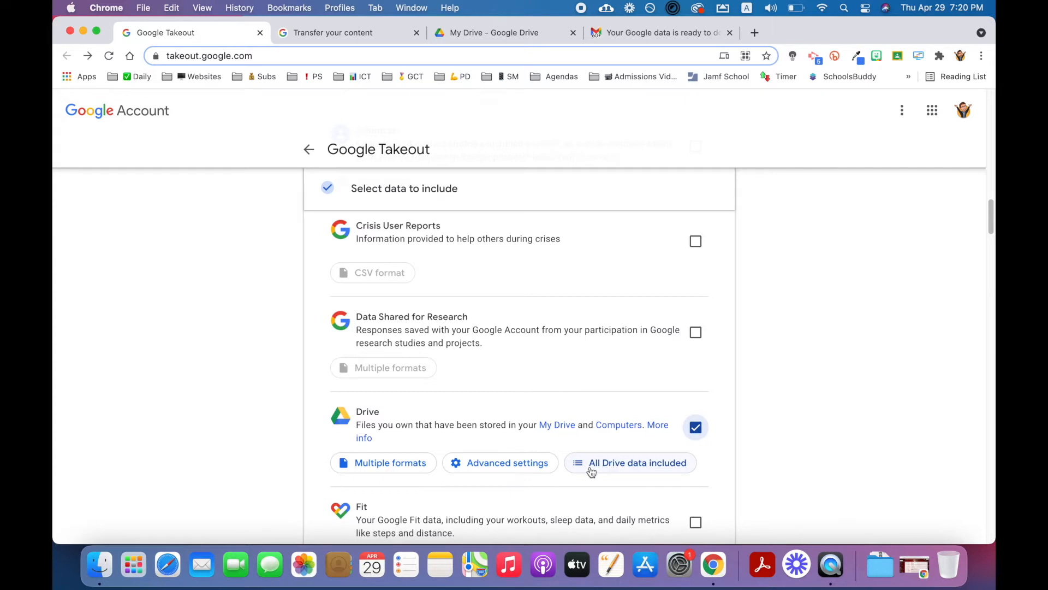
Step: Restrict the exported Drive data to the "1. IT Documents" folder instead of all files and folders
click(573, 465)
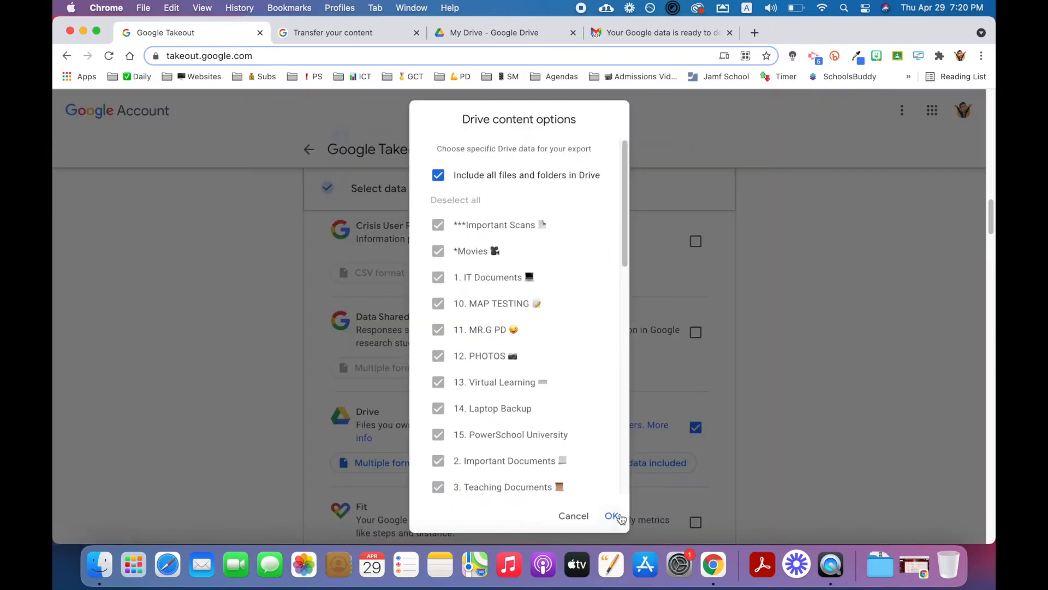
click(439, 175)
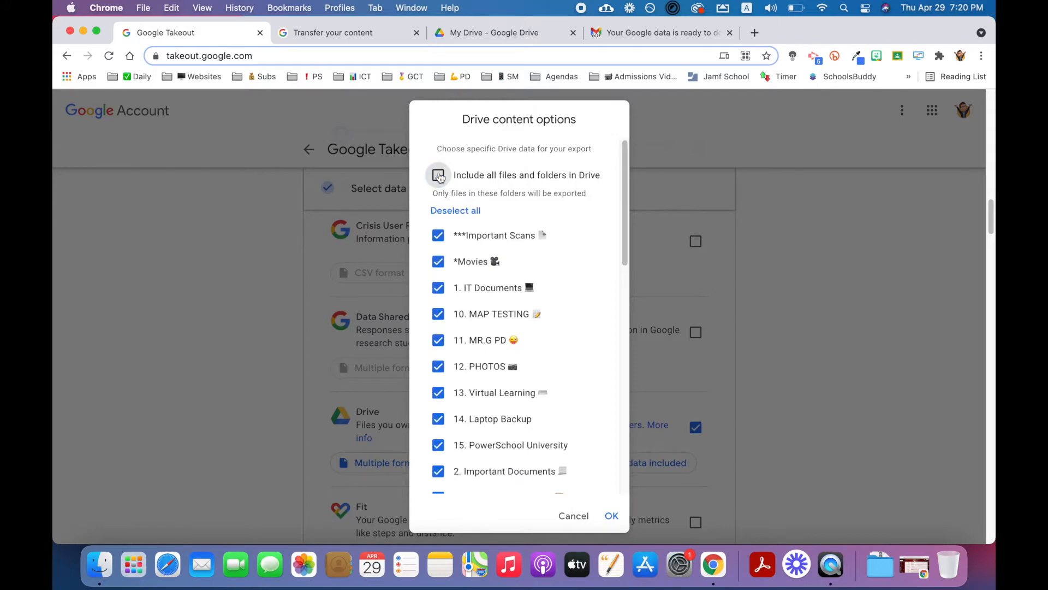
click(436, 210)
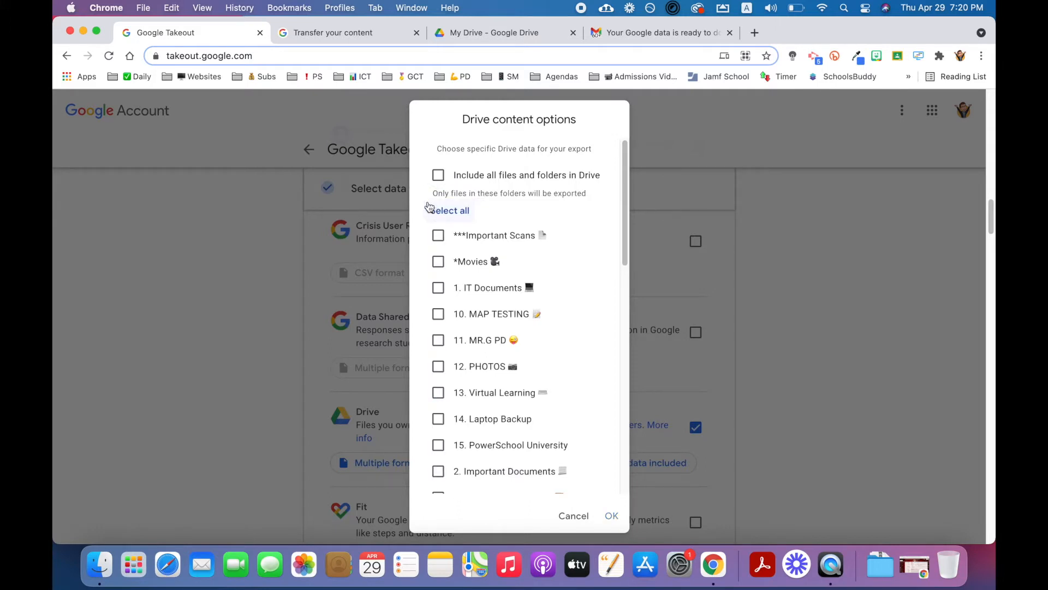
click(435, 236)
click(437, 239)
scroll(455, 446, down, 2)
scroll(473, 468, up, 2)
scroll(471, 460, up, 1)
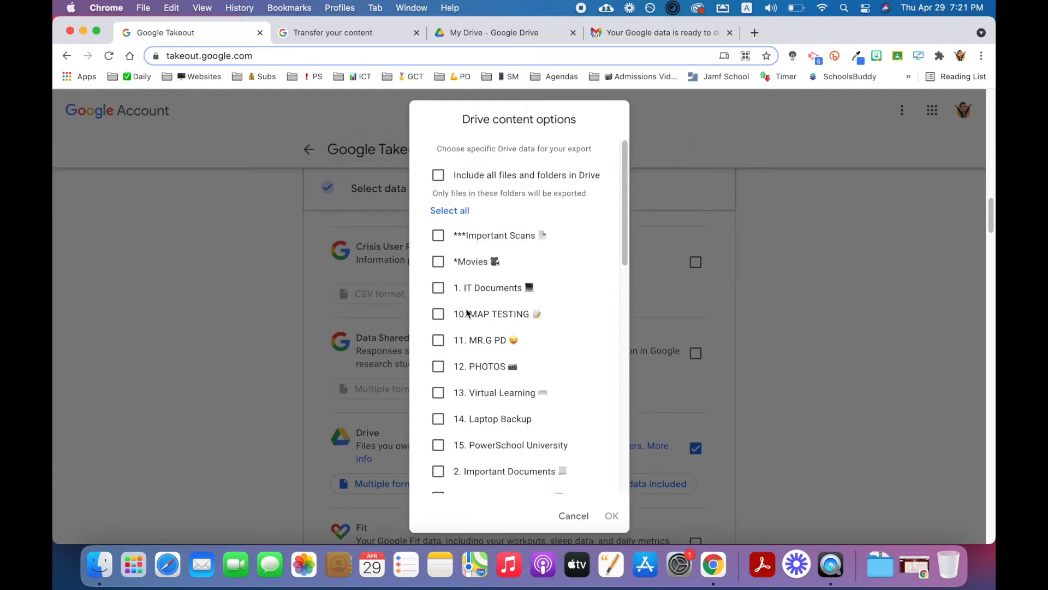
click(440, 288)
click(610, 516)
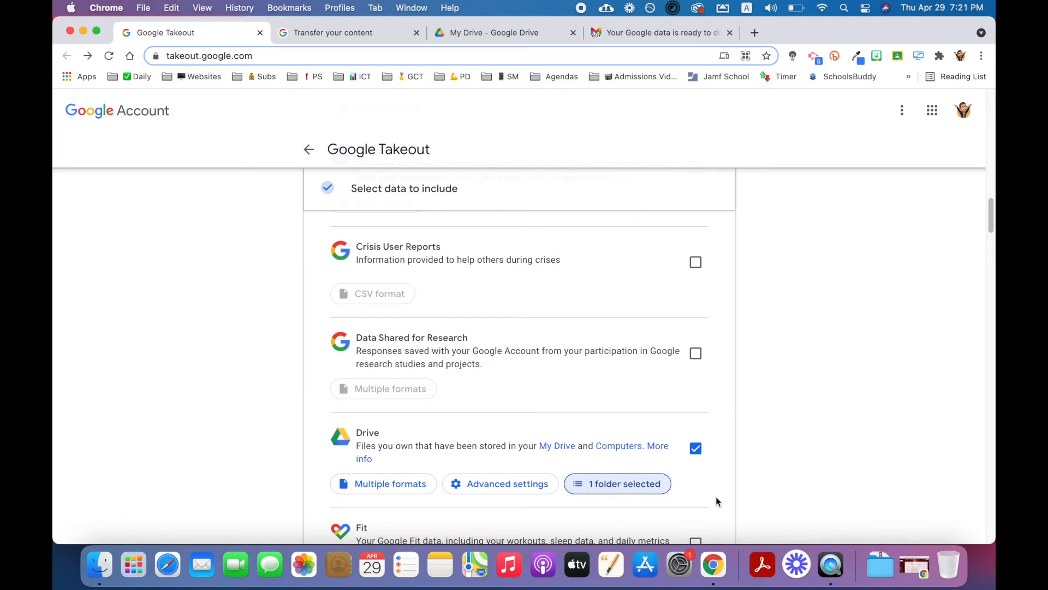
Step: Add Mail to the products included in the export
scroll(715, 500, down, 7)
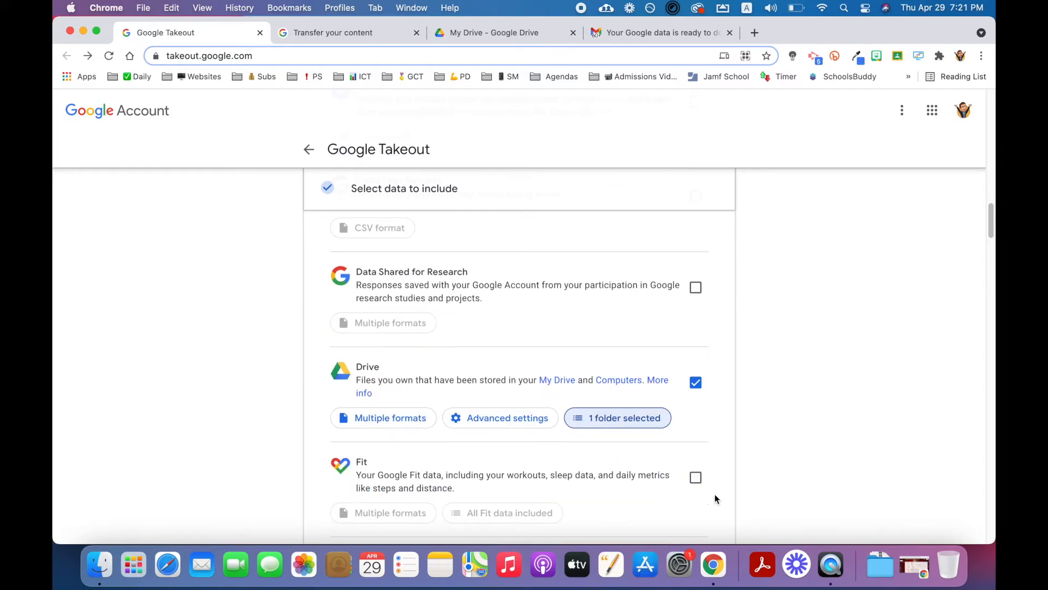
scroll(708, 476, down, 10)
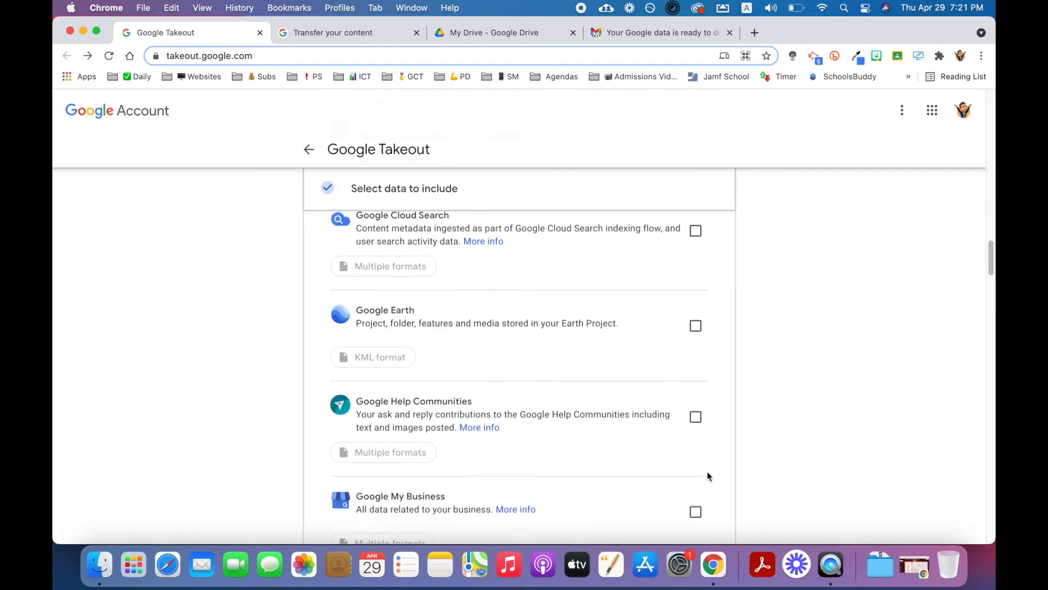
scroll(728, 474, down, 10)
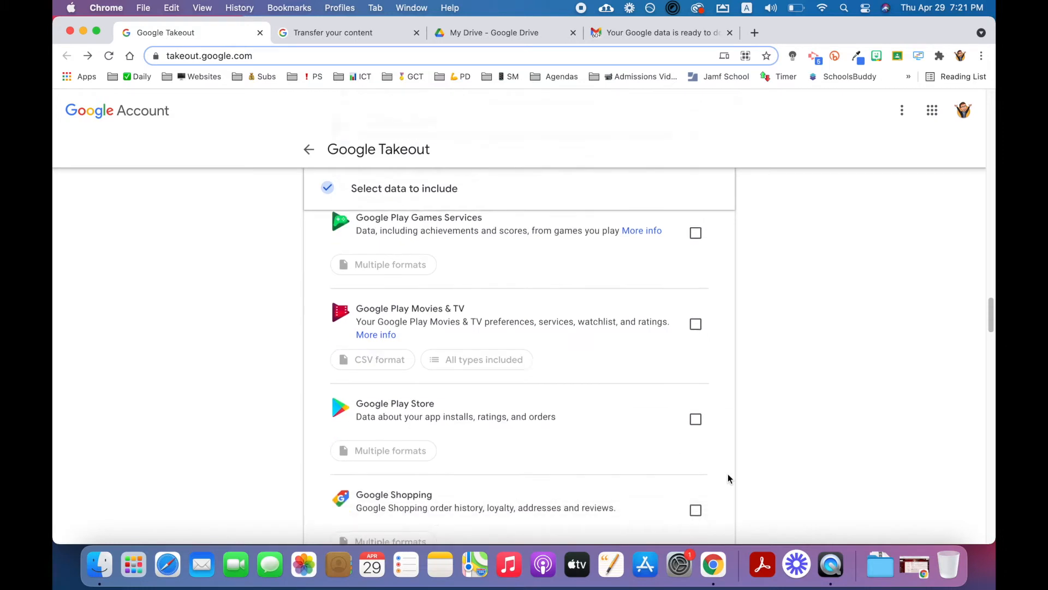
scroll(728, 474, down, 2)
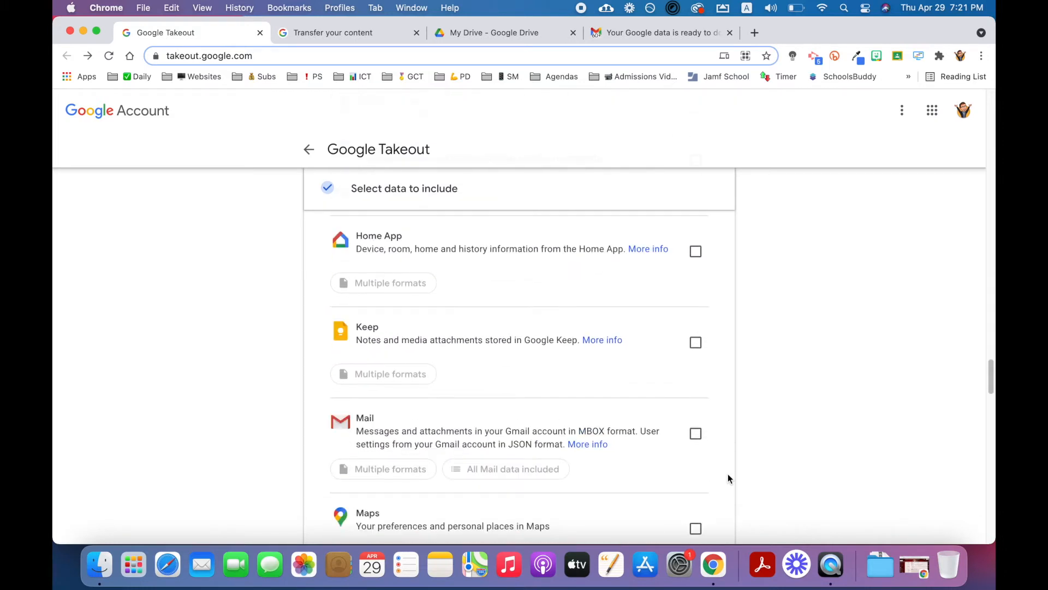
click(696, 437)
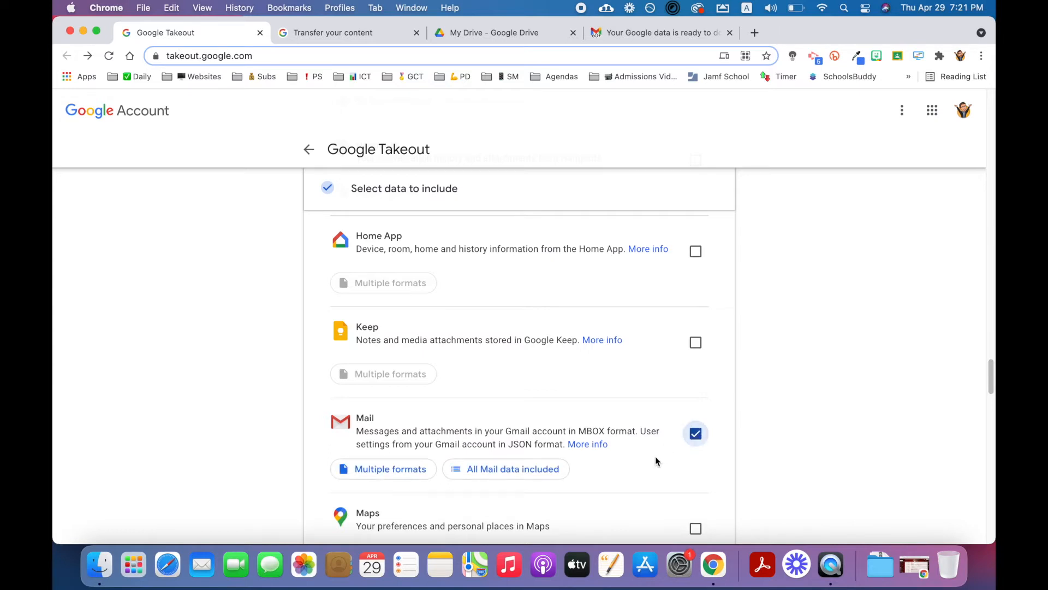
Step: Restrict the exported Mail data to specific labels instead of all messages, excluding Archived and including Budget & Renewals
click(461, 473)
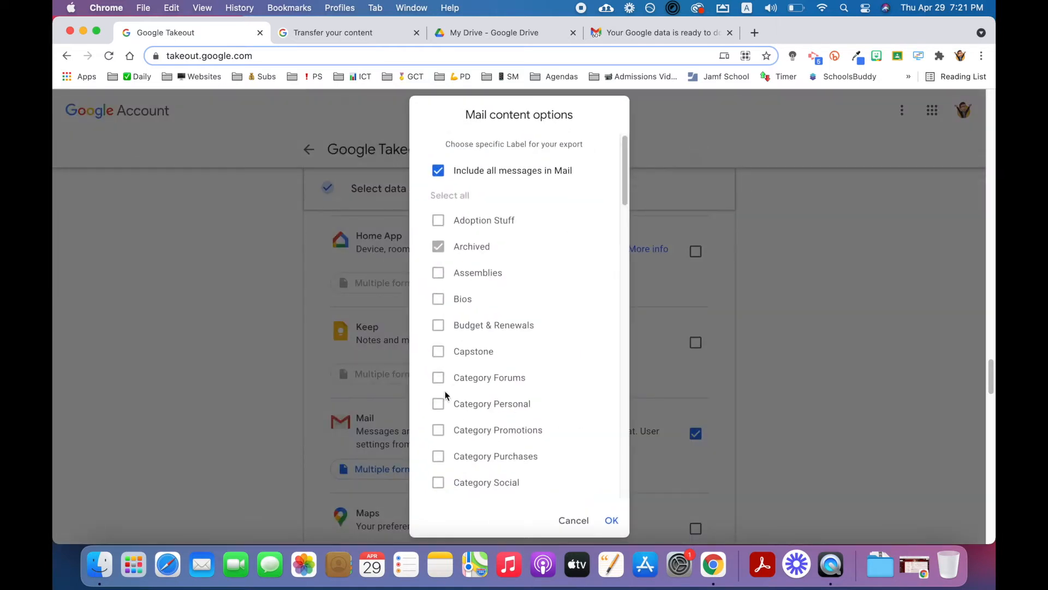
scroll(456, 246, down, 5)
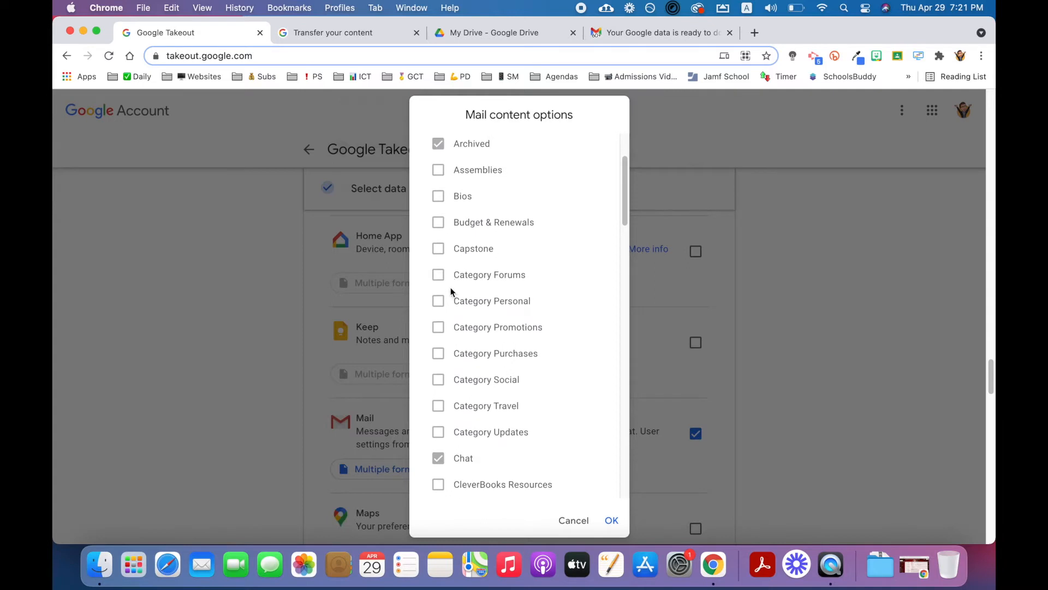
scroll(453, 295, up, 5)
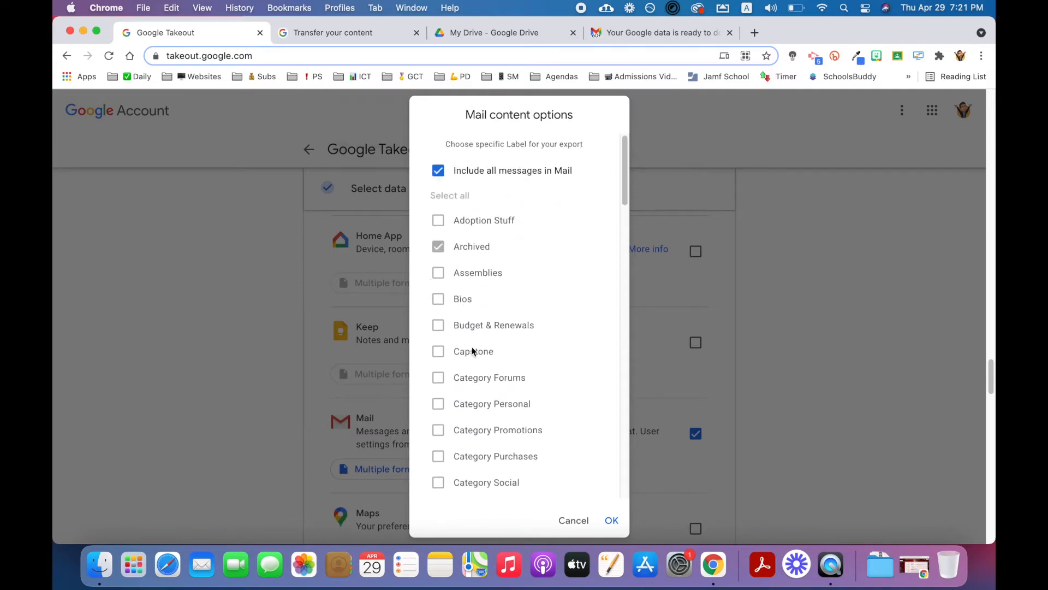
click(439, 171)
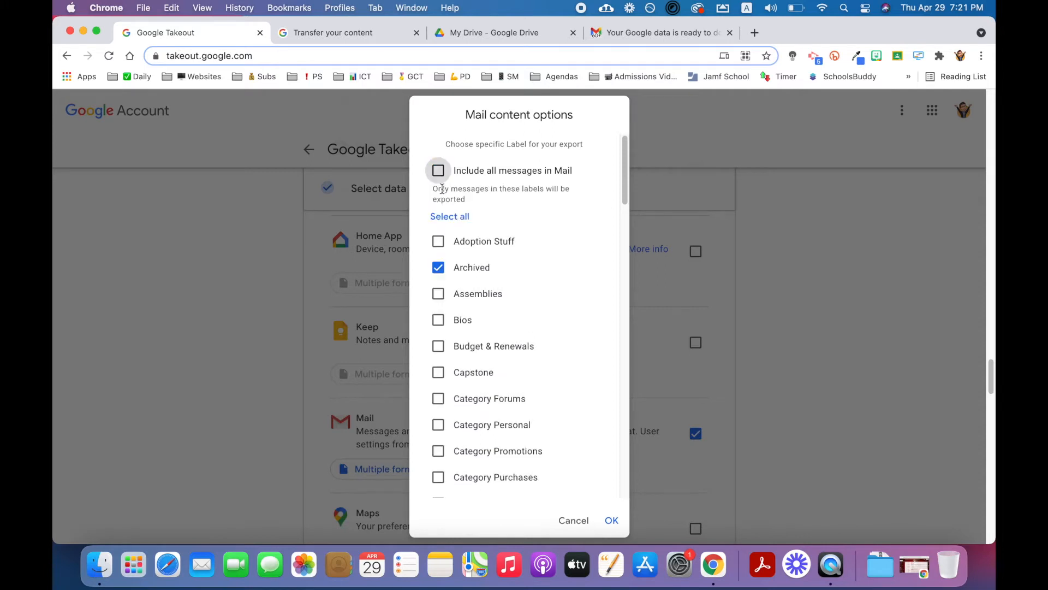
click(440, 269)
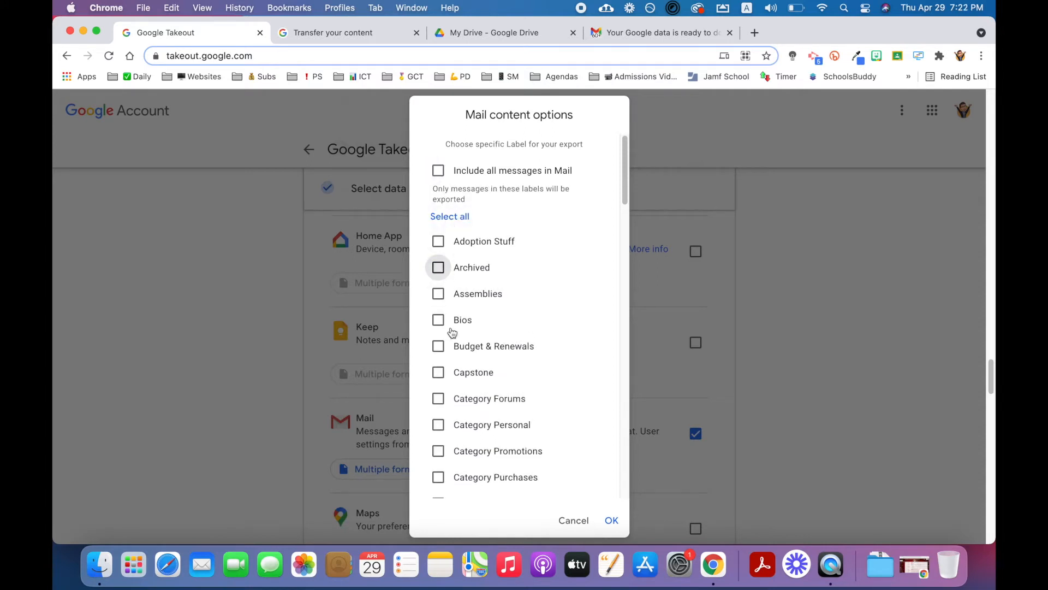
click(442, 348)
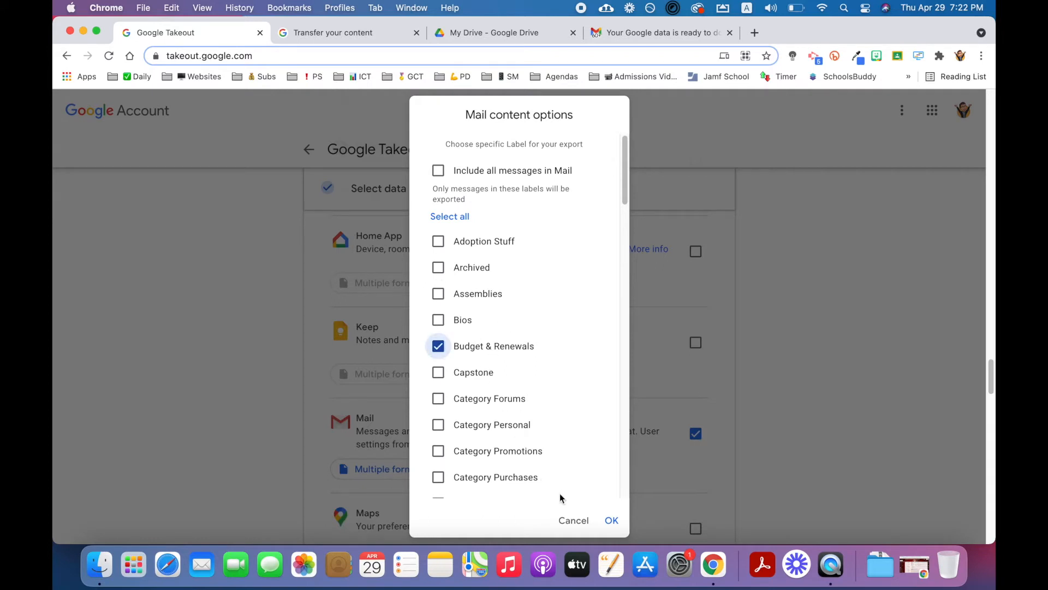
click(611, 520)
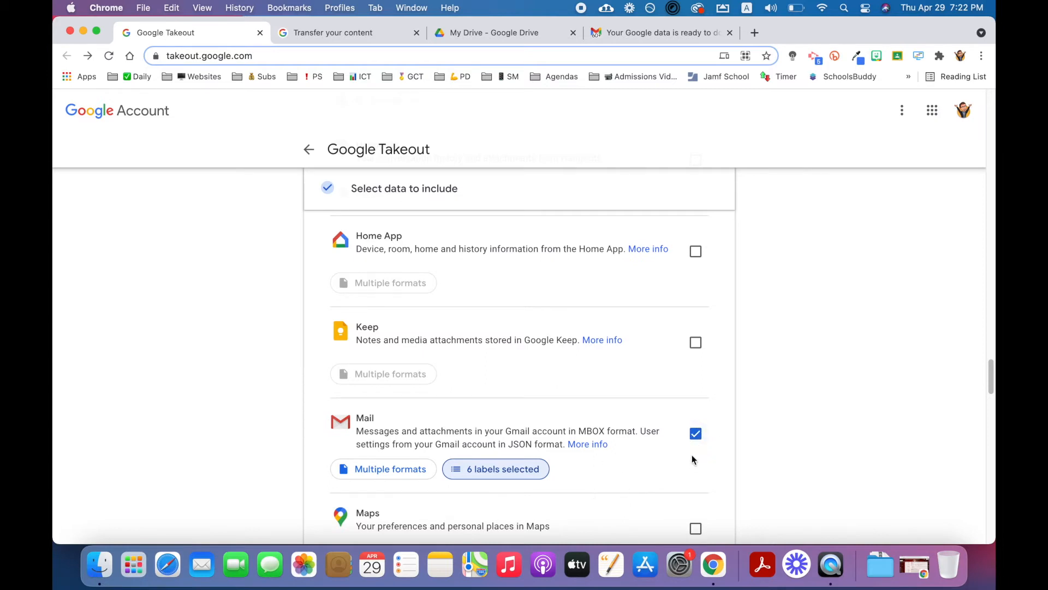
Step: Add YouTube and YouTube Music to the products included in the export
scroll(689, 456, down, 1)
scroll(689, 458, down, 5)
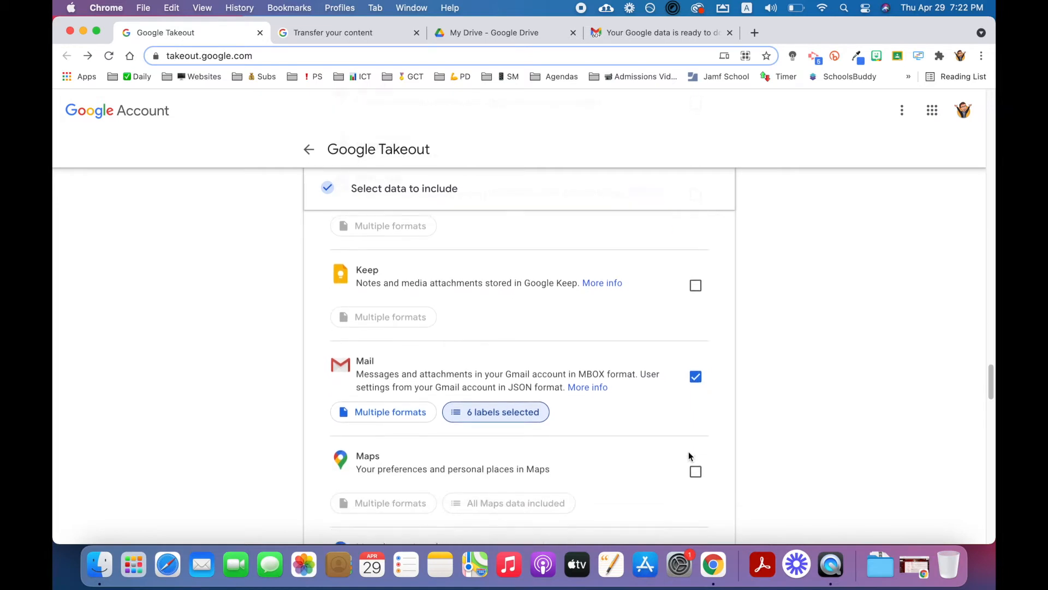
scroll(686, 452, down, 5)
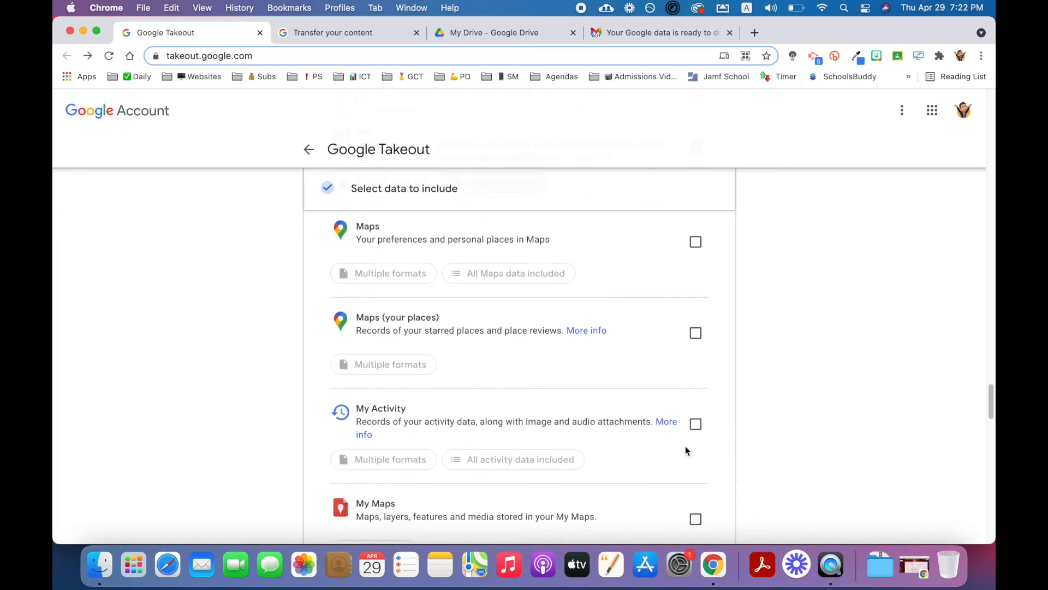
scroll(686, 453, down, 10)
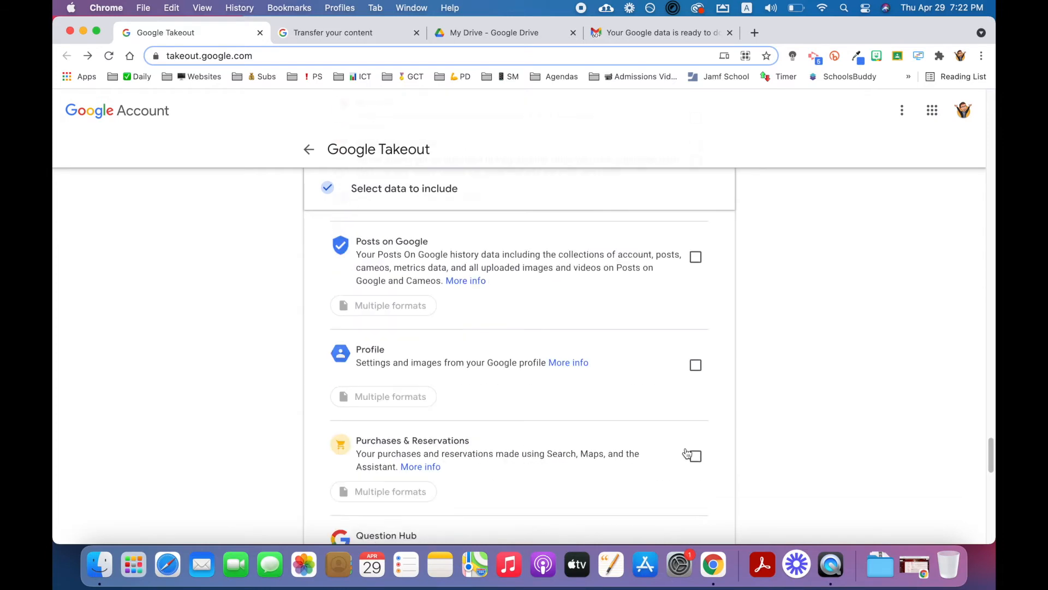
scroll(687, 452, down, 4)
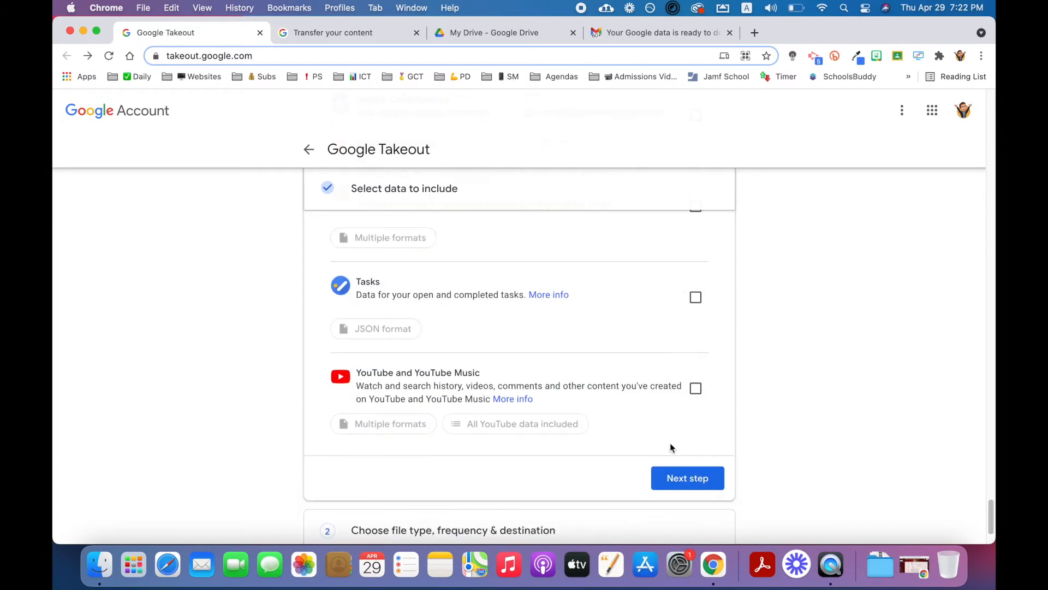
click(696, 391)
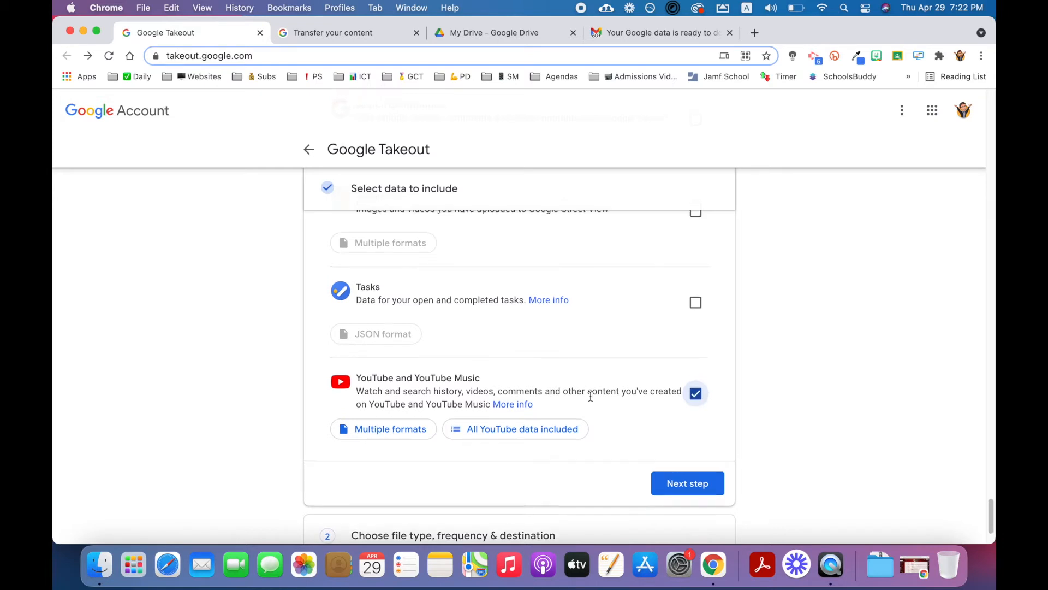
Step: Finish the product selection and proceed to the file type, frequency and destination settings
scroll(589, 392, up, 5)
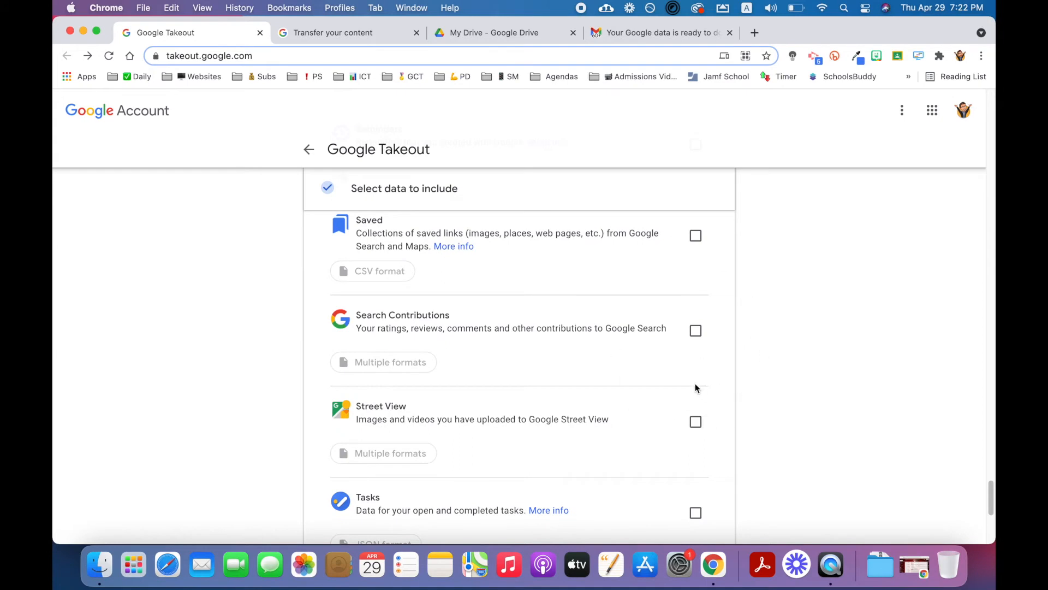
scroll(705, 366, down, 5)
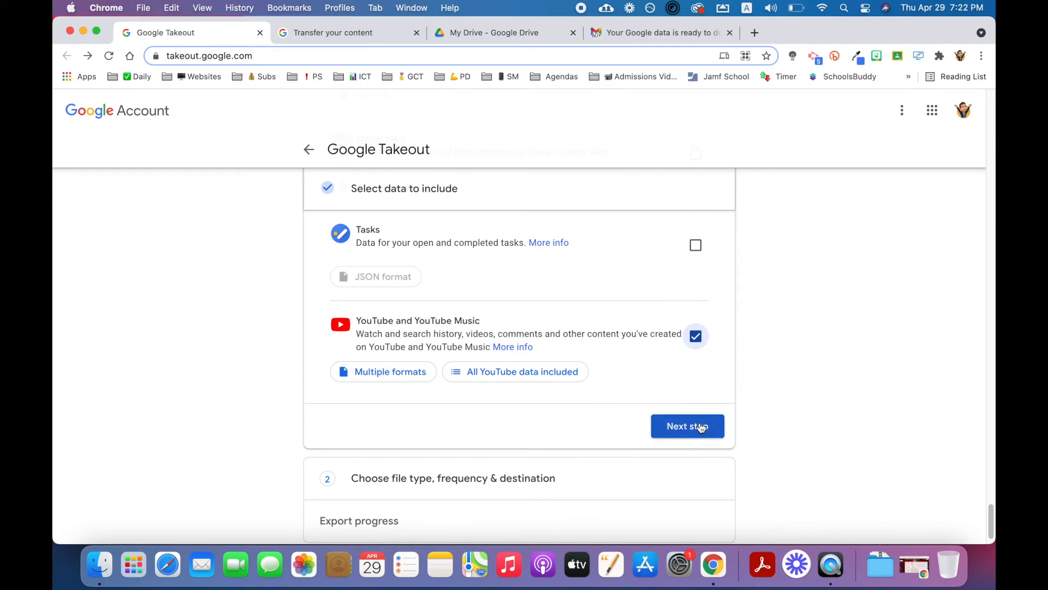
scroll(702, 426, up, 10)
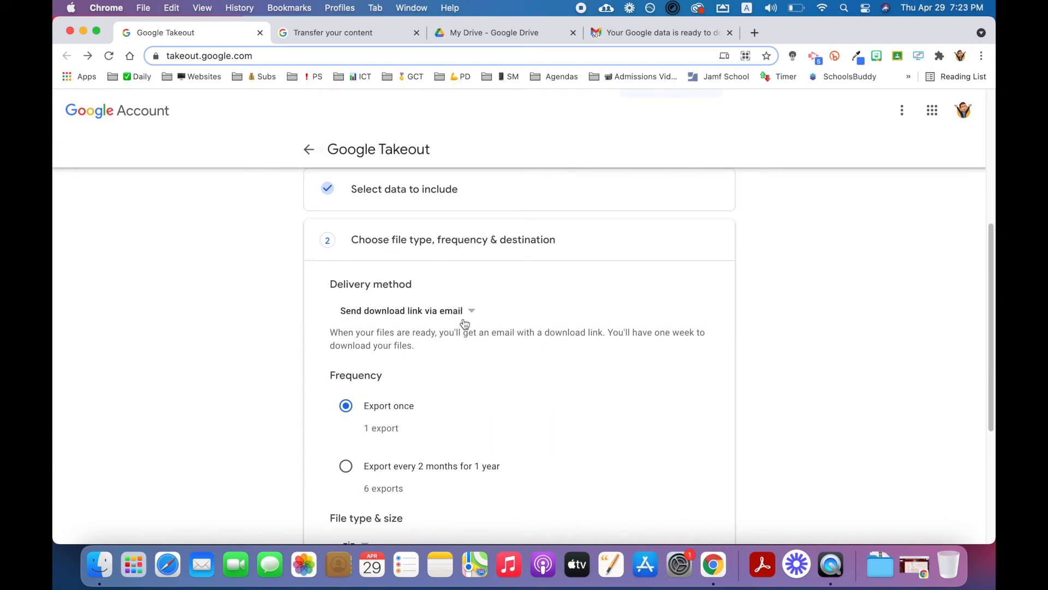
Step: Create a one-time .zip export with a 2 GB file size and an emailed download link, and open the data-ready email
scroll(466, 339, down, 1)
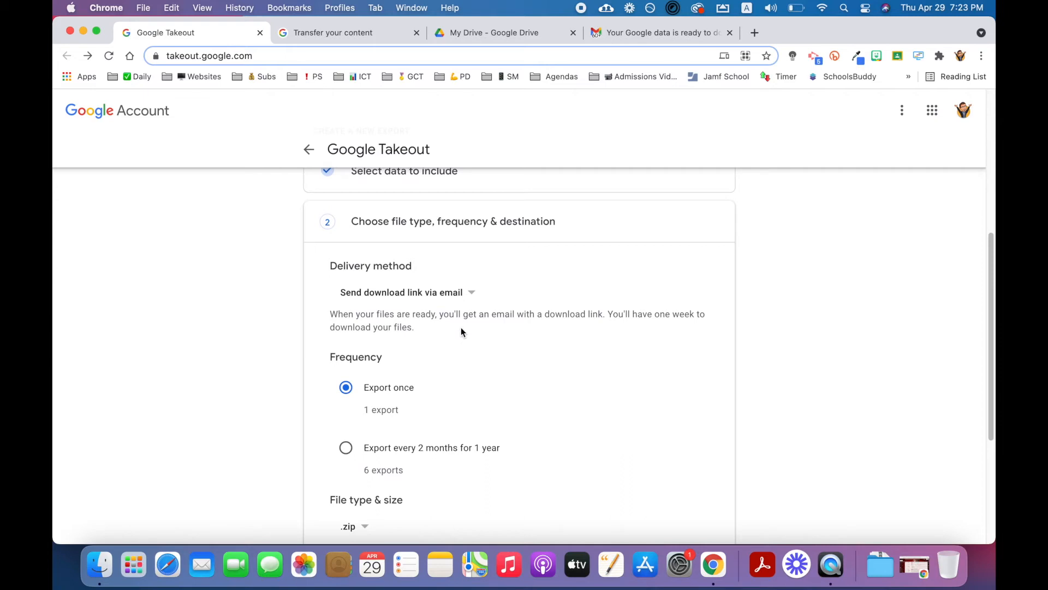
scroll(458, 328, down, 1)
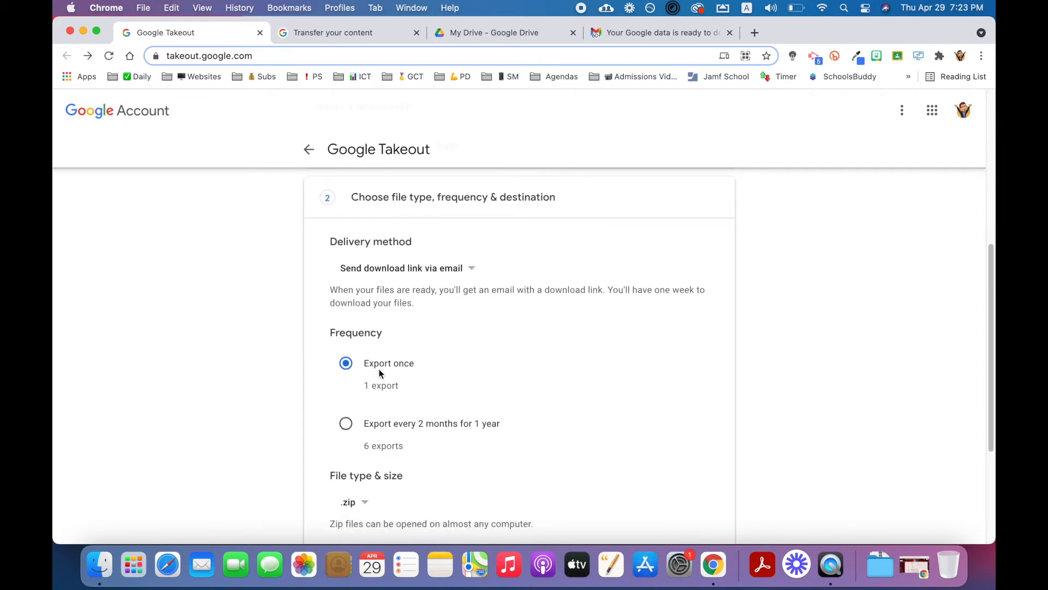
scroll(381, 365, down, 2)
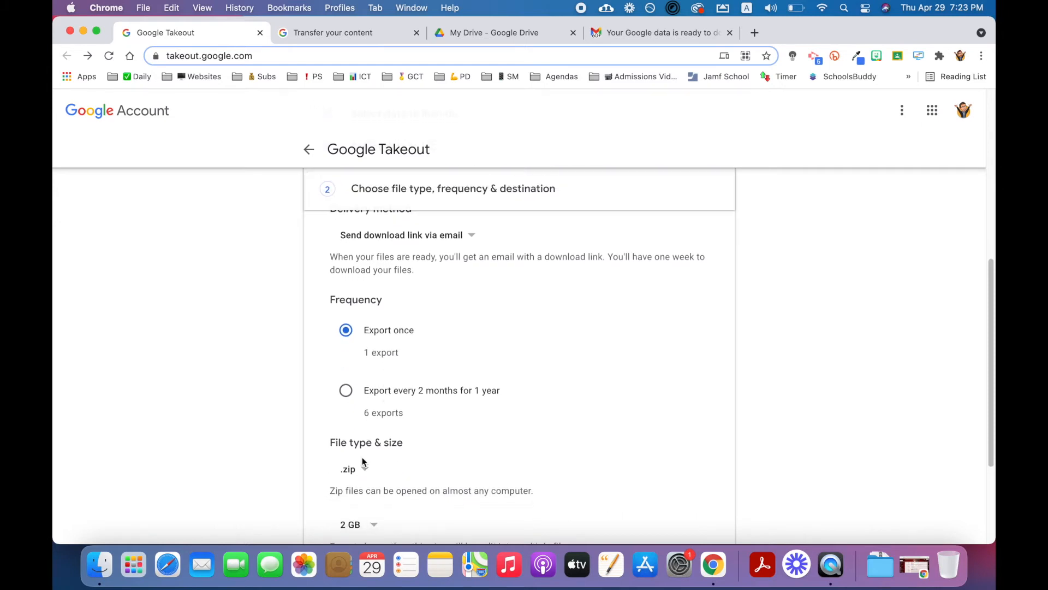
scroll(360, 470, down, 3)
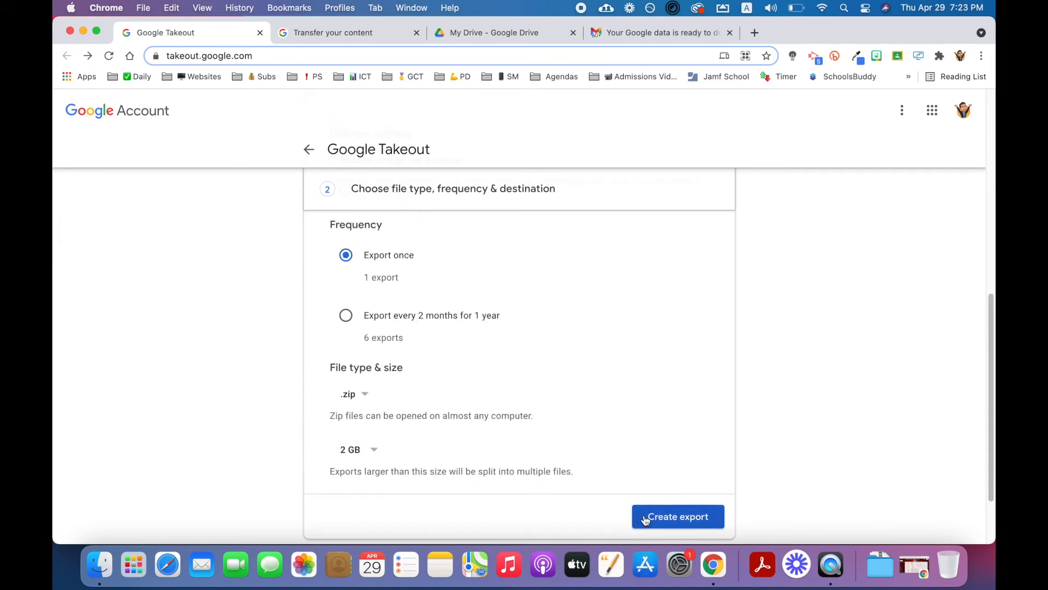
click(644, 520)
click(636, 33)
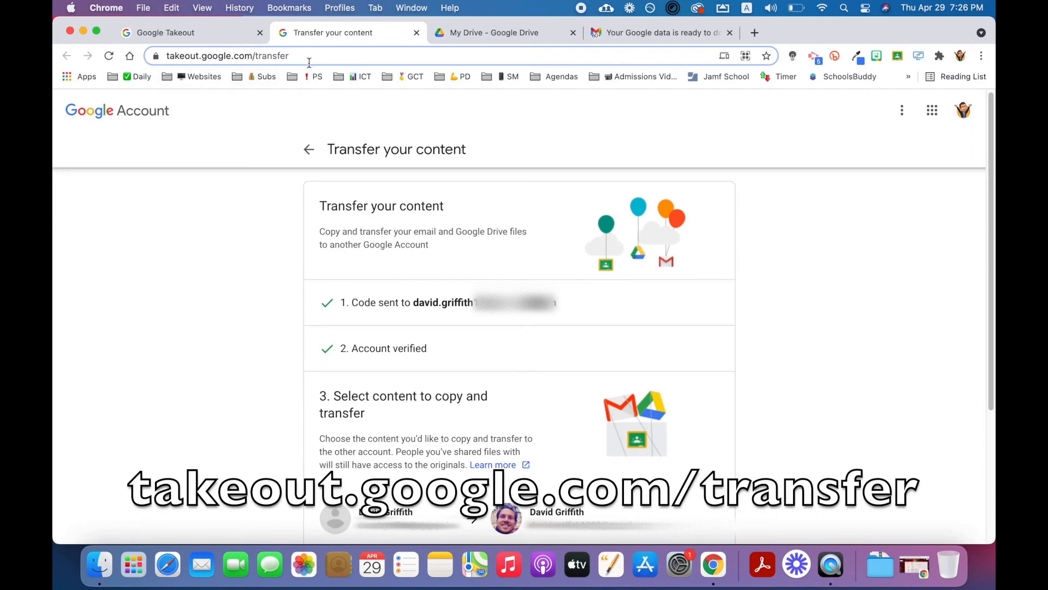
Step: Review the destination account and the Drive and Gmail content to copy on the Transfer your content page
click(420, 297)
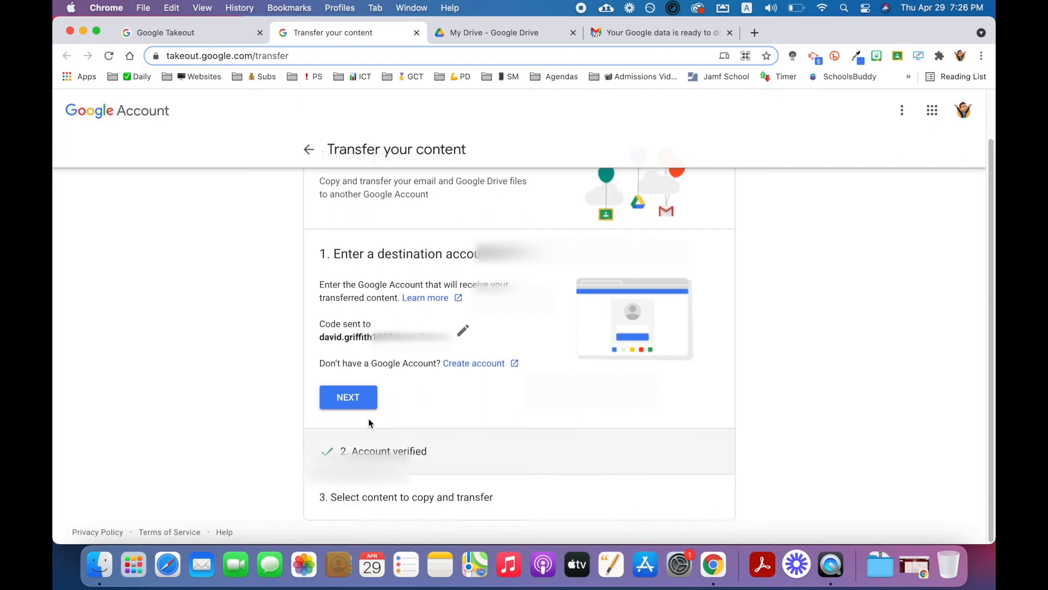
click(393, 510)
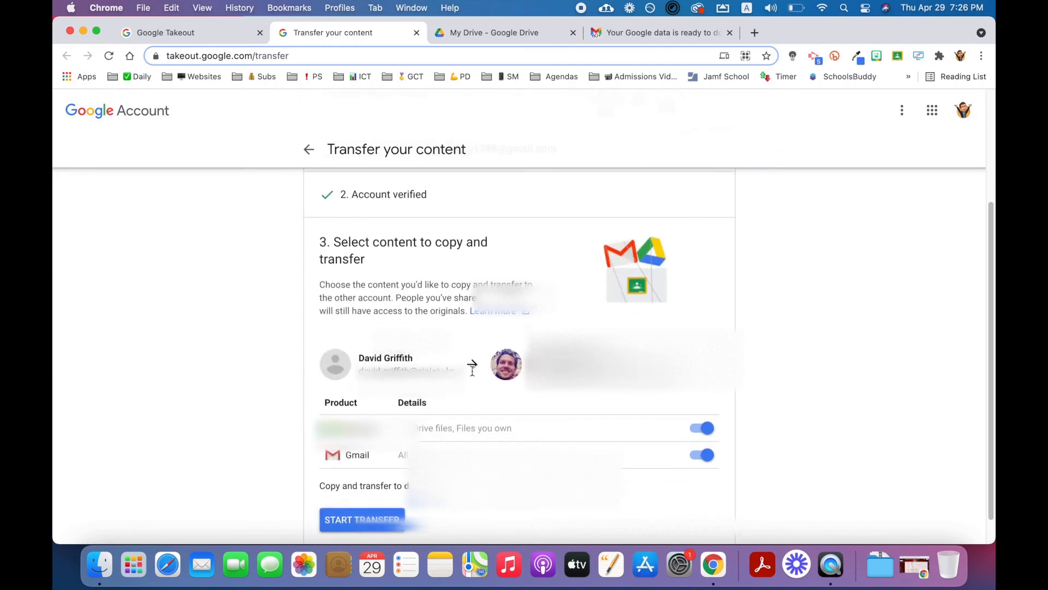
scroll(443, 364, down, 1)
scroll(442, 365, down, 1)
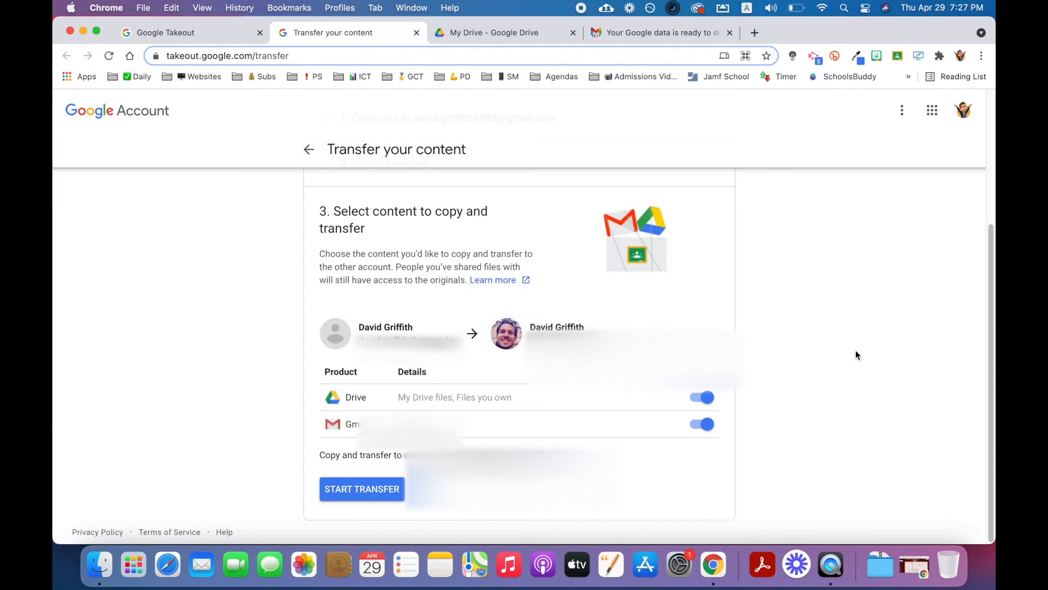
scroll(594, 268, up, 5)
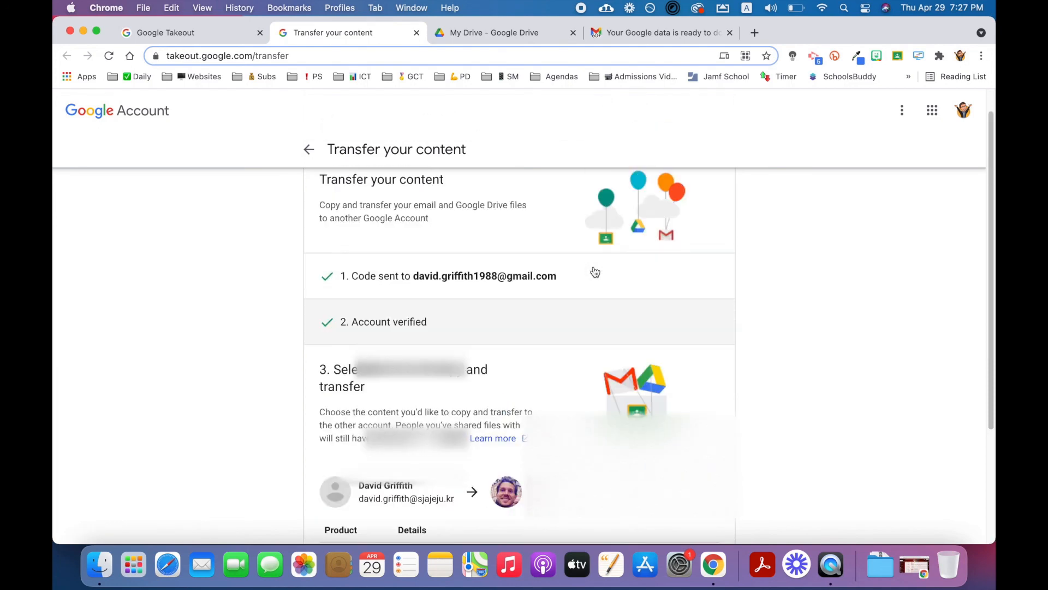
scroll(594, 267, up, 1)
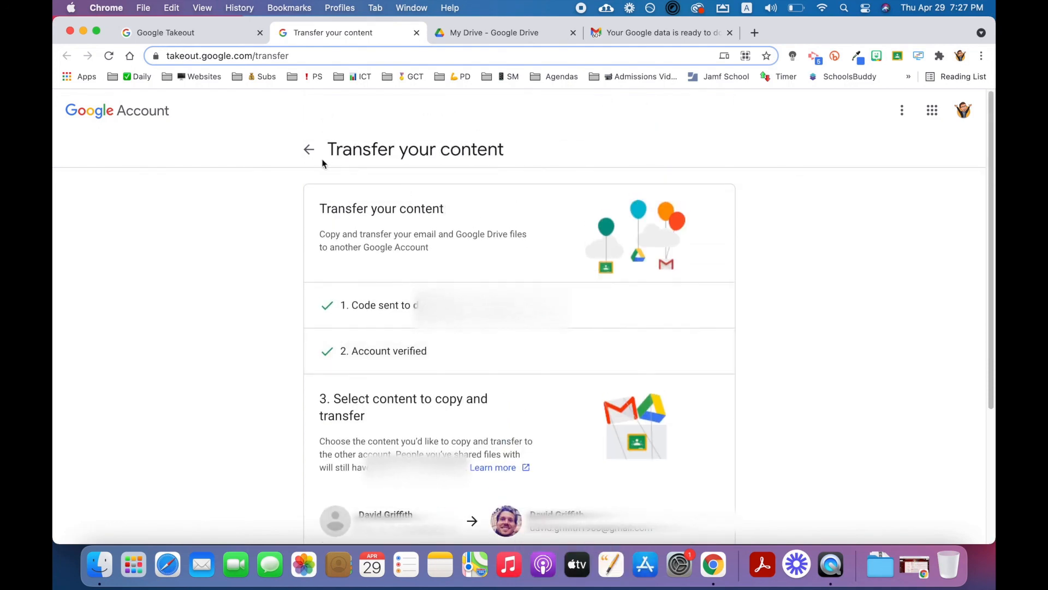